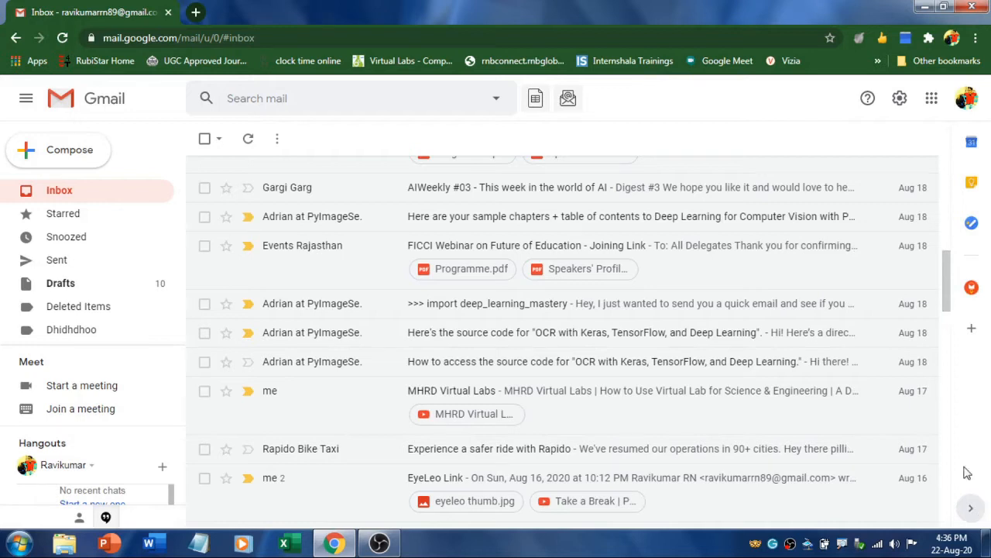
Look up the YAMM add-on in the marketplace, then open the YAMM for Gmail side panel
left_click(974, 329)
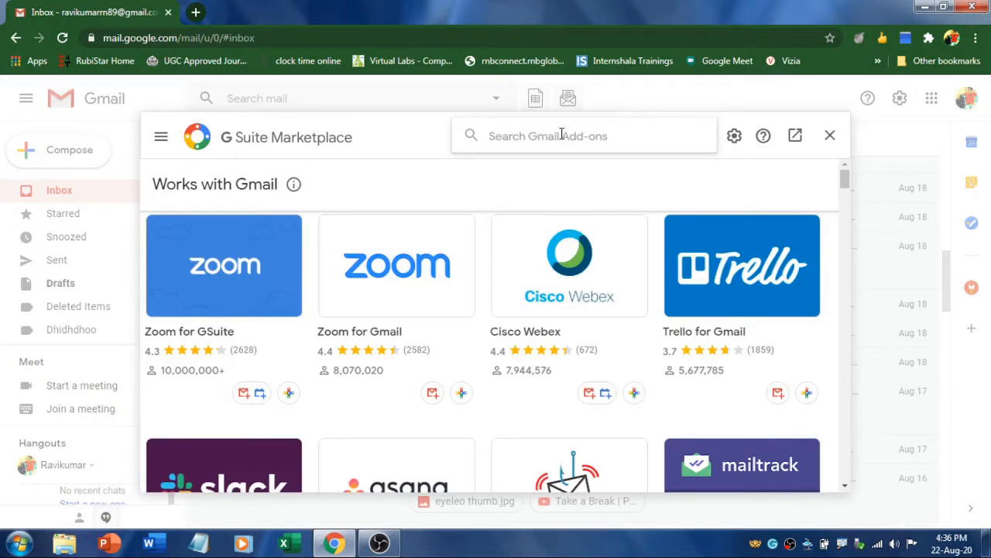
left_click(562, 135)
type("yamm")
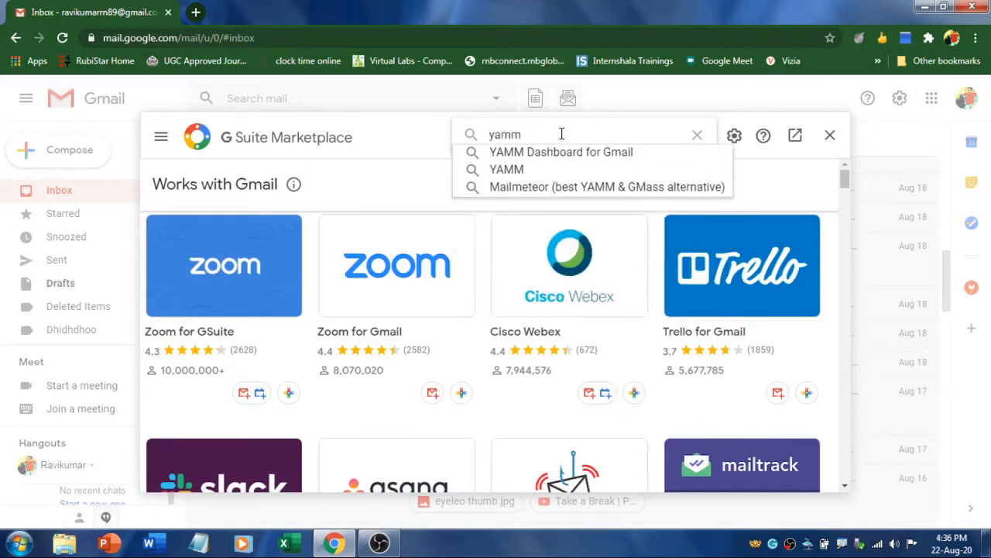
left_click(508, 170)
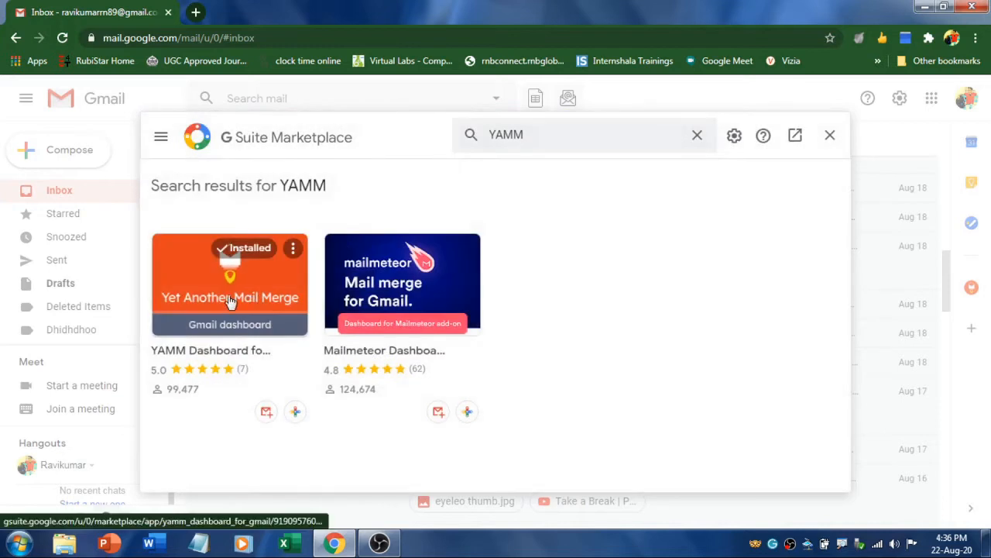
left_click(231, 301)
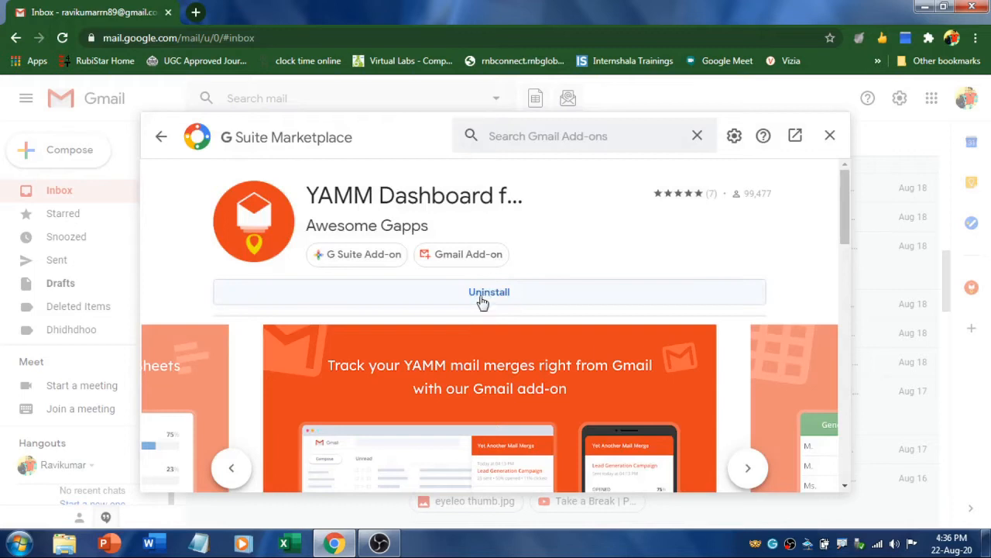
left_click(831, 135)
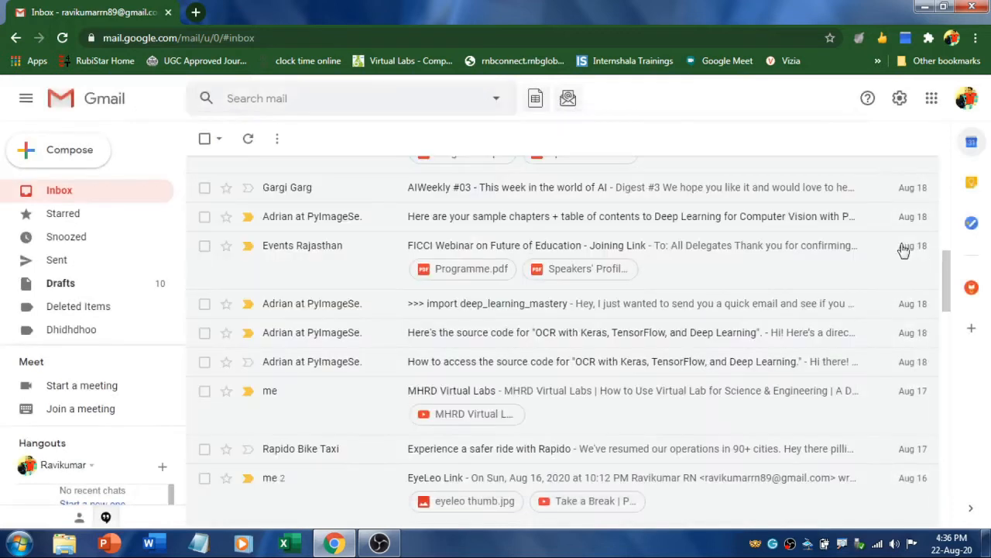
left_click(973, 288)
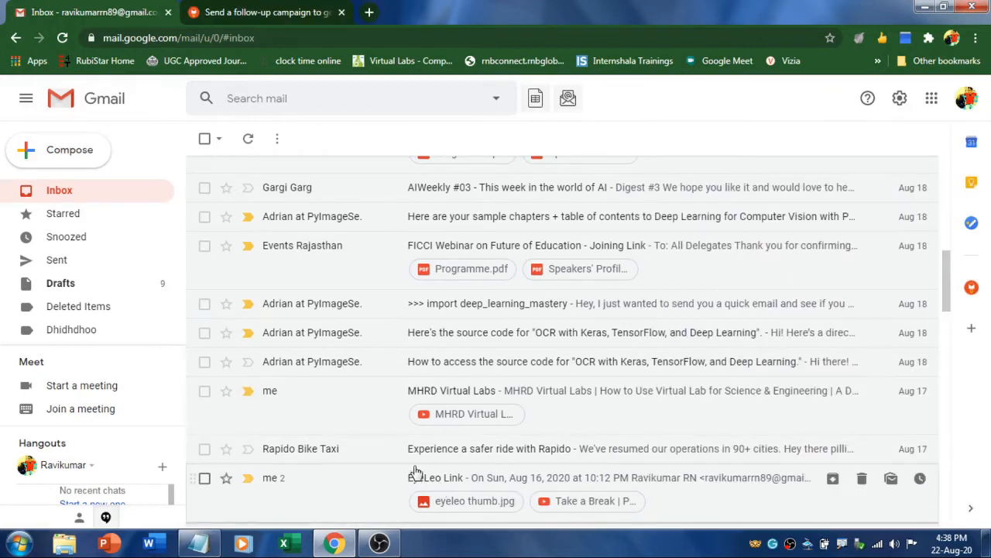
Start a new email whose body reads 'Hi' and 'Welcome to RK' on separate lines
left_click(61, 159)
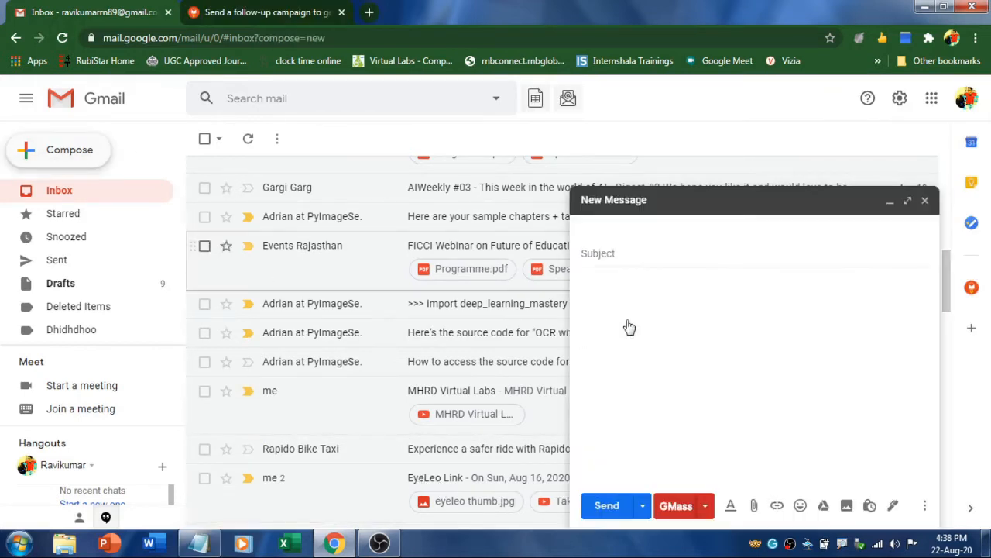
left_click(608, 295)
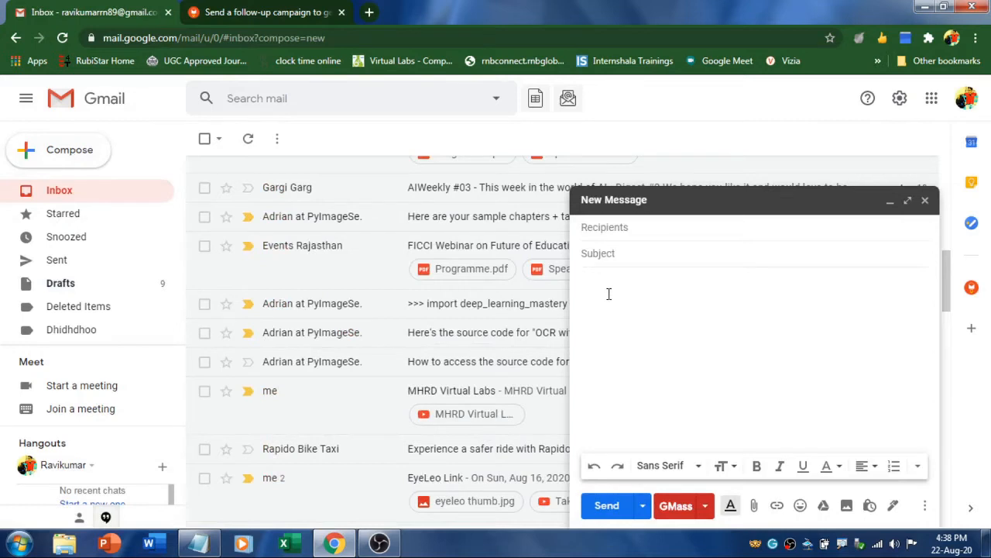
type("Hi")
key("Return")
key("Return")
type("Welcome to R")
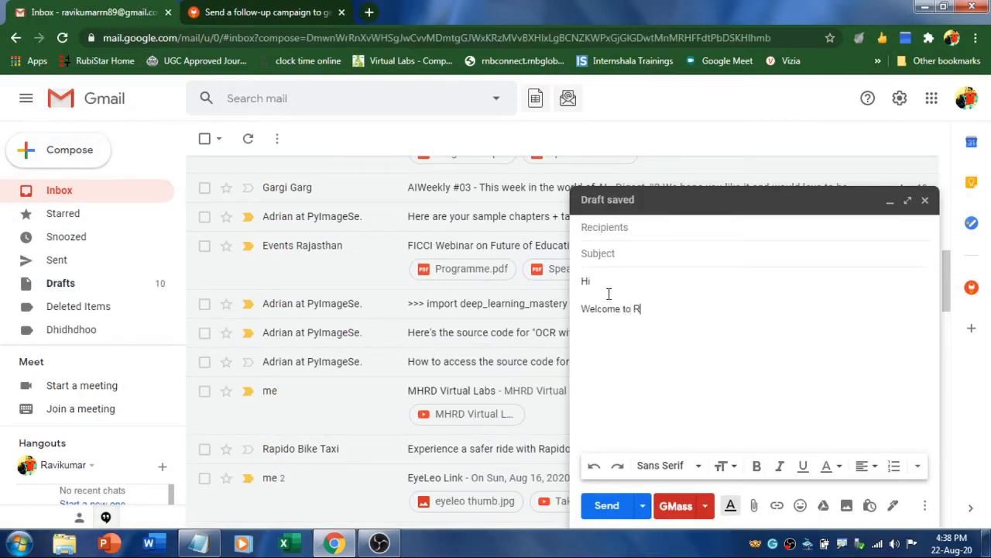
type("K")
key("Return")
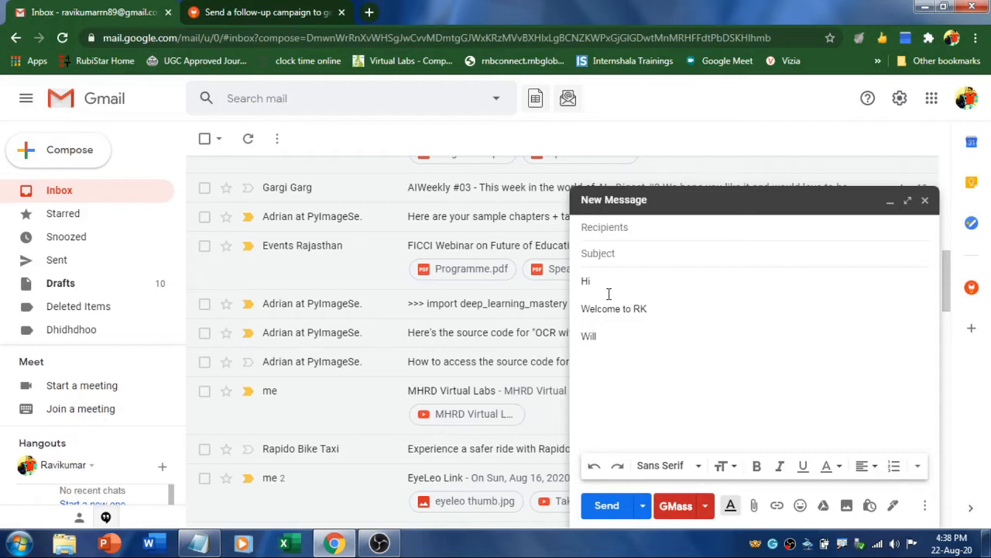
Add 'Will you attend the meeting tomorrow?' with the options Yes No Maybe, and select Yes
type("Will you attend the meeting to")
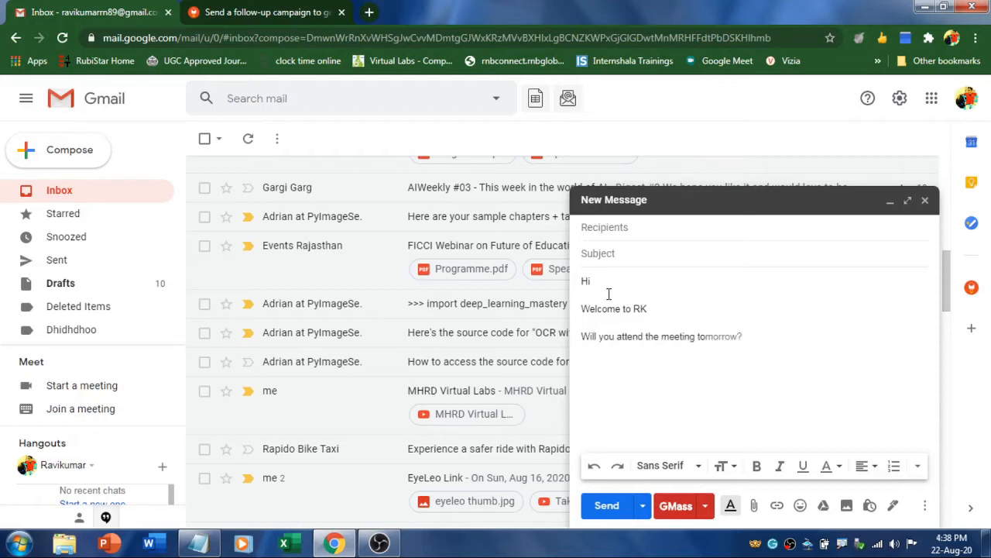
key("Tab")
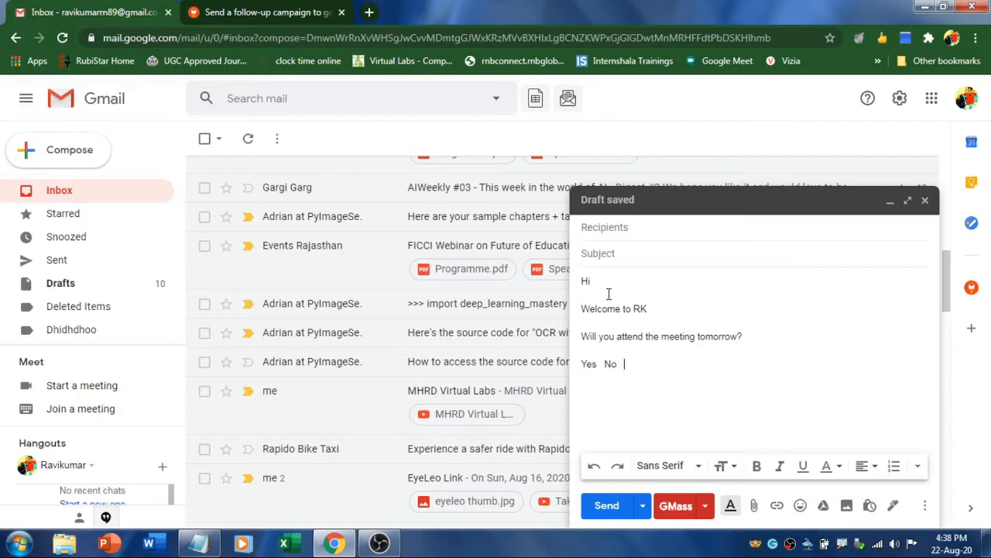
type("aybe")
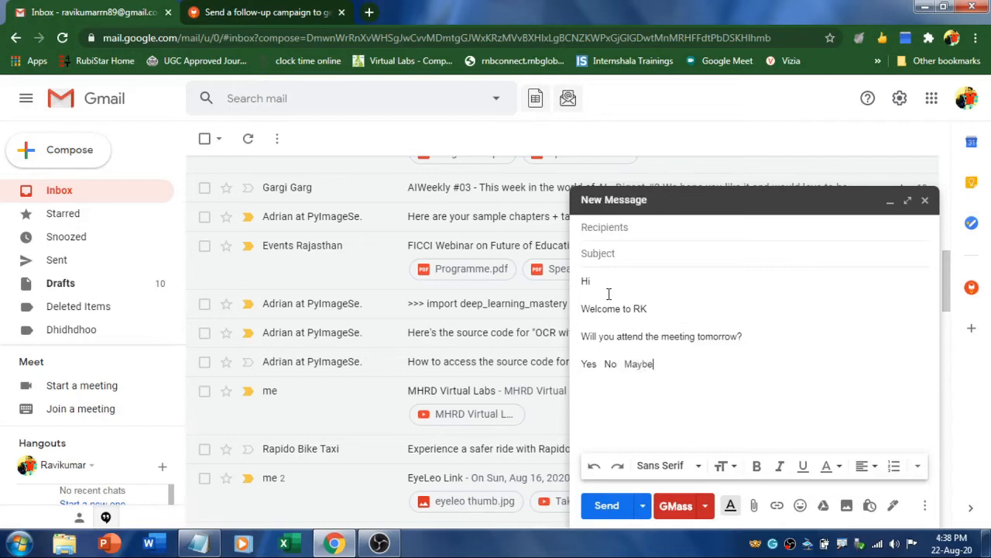
left_click_drag(581, 363, 594, 367)
left_click(587, 363)
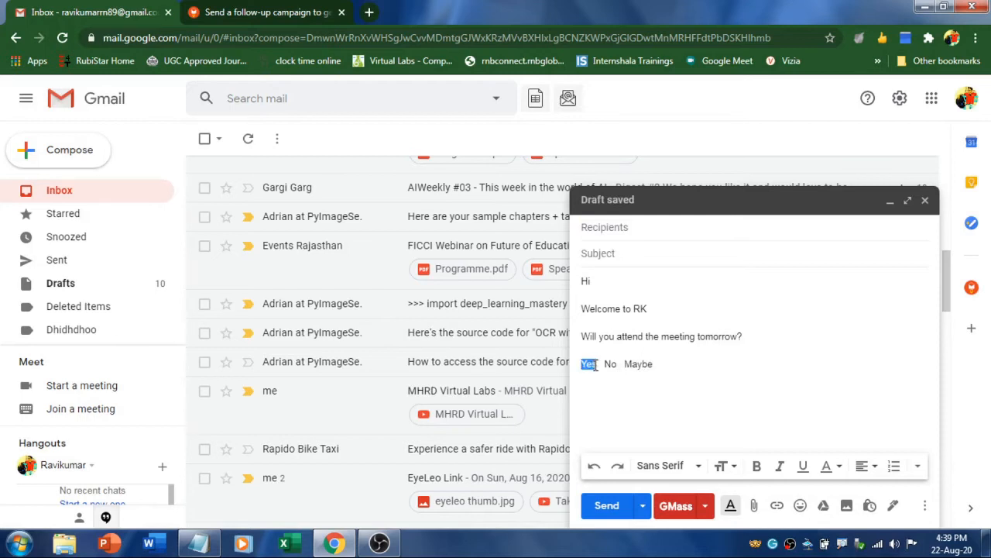
Link Yes, No and Maybe to their yet-another-mail-merge.com?response= URLs and close the saved draft
left_click(777, 505)
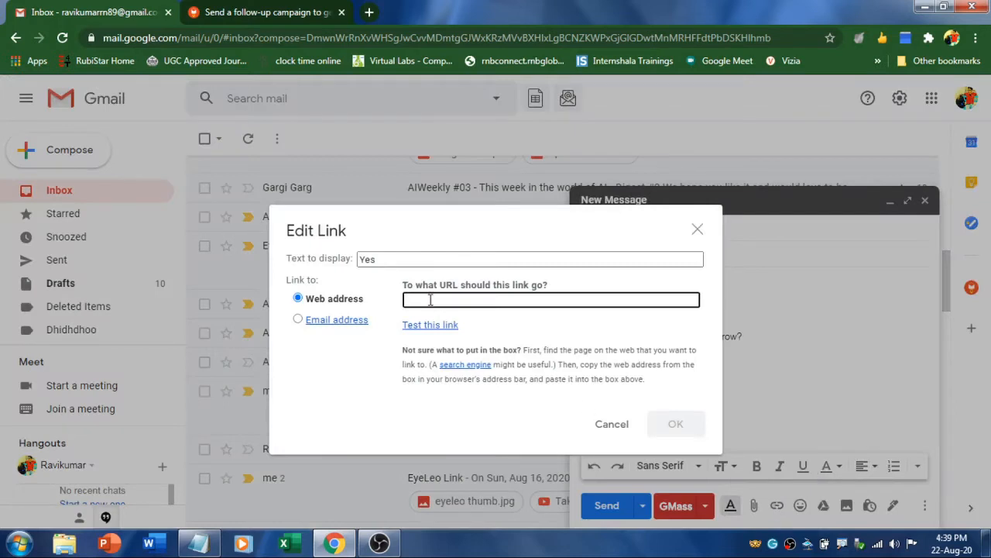
type("https://yet-another-mail-merge.com?response=Yes")
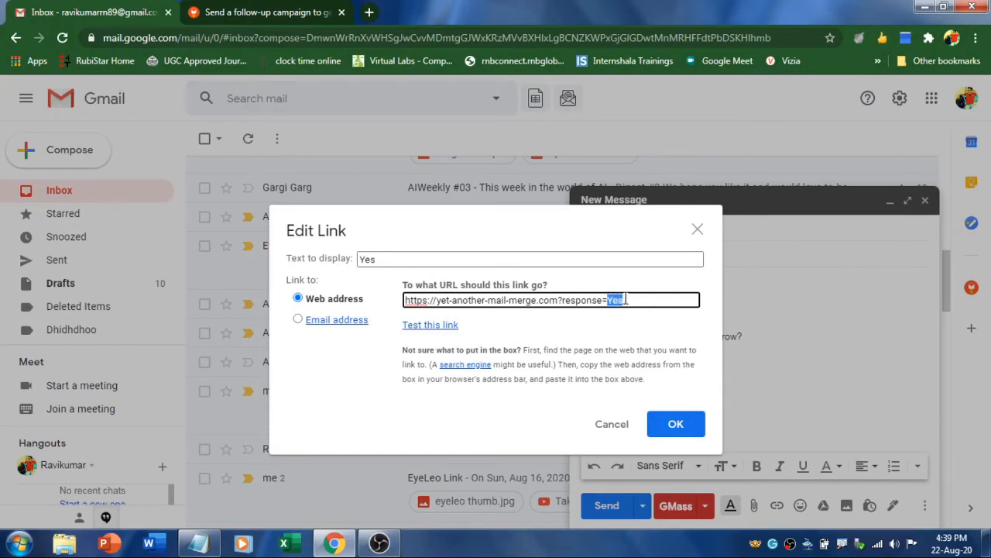
left_click(675, 424)
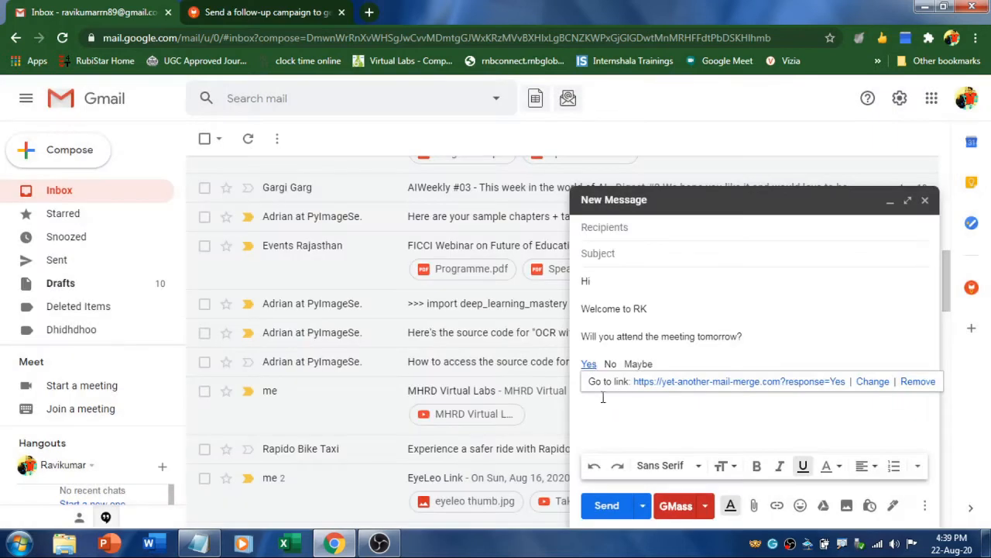
double_click(611, 363)
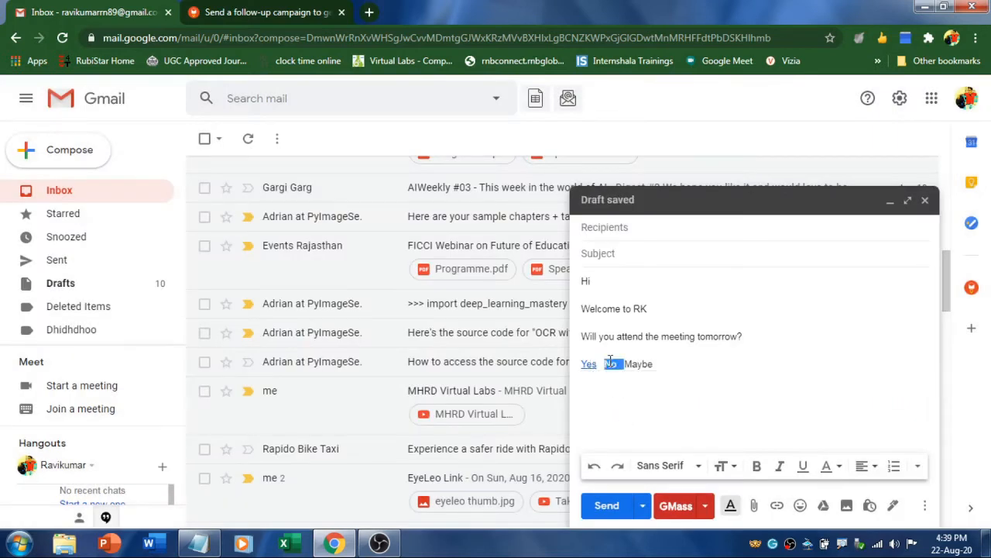
left_click(610, 363)
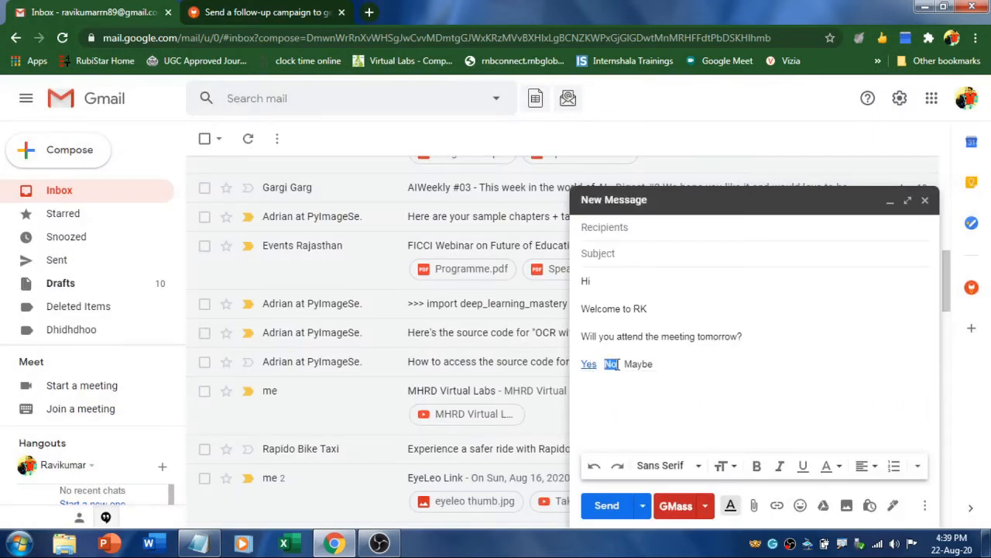
left_click(777, 505)
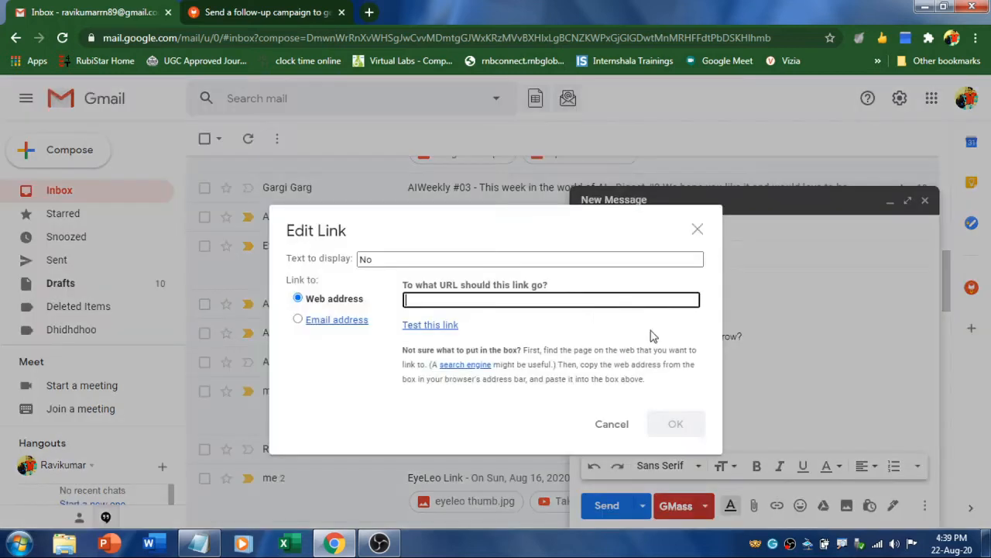
type("https://yet-another-mail-merge.com?response=Yes")
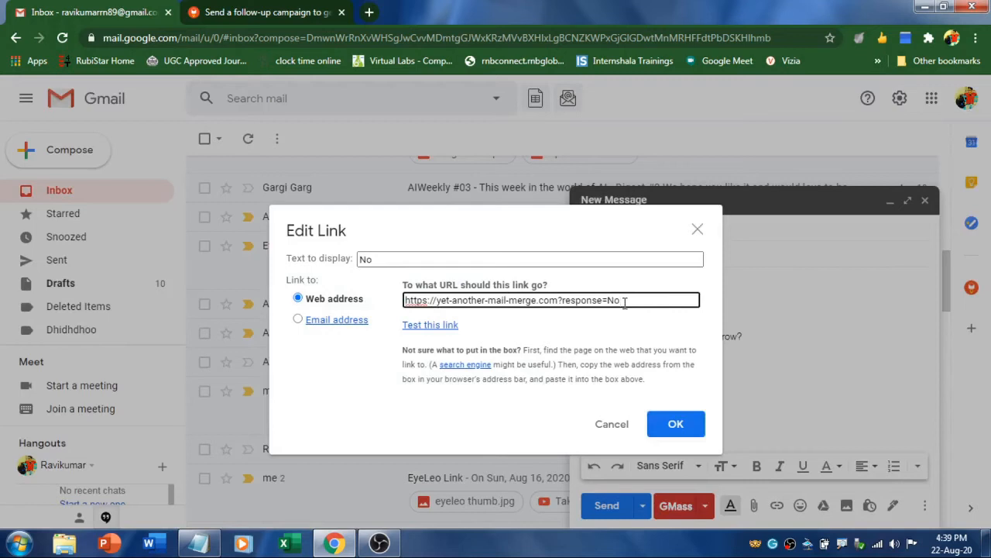
left_click(674, 423)
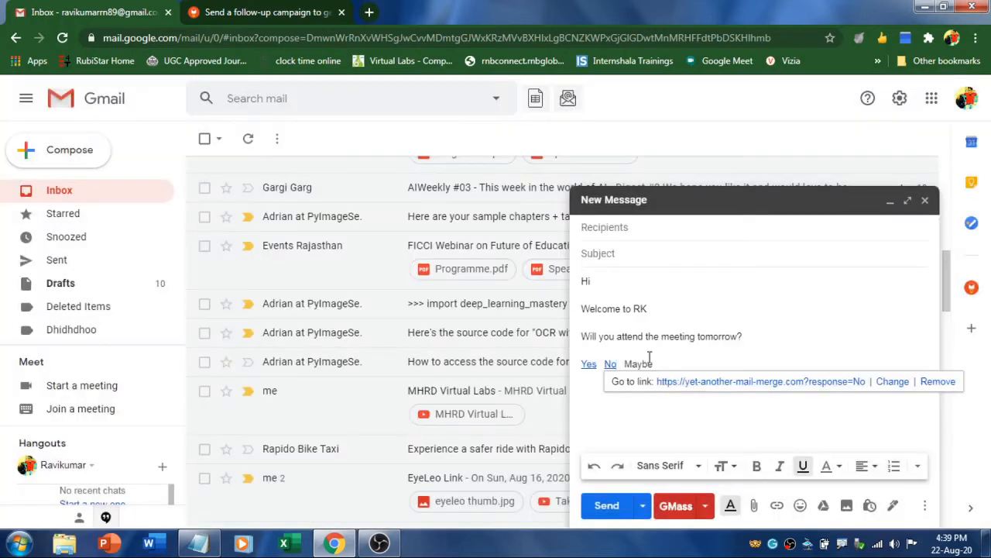
double_click(652, 363)
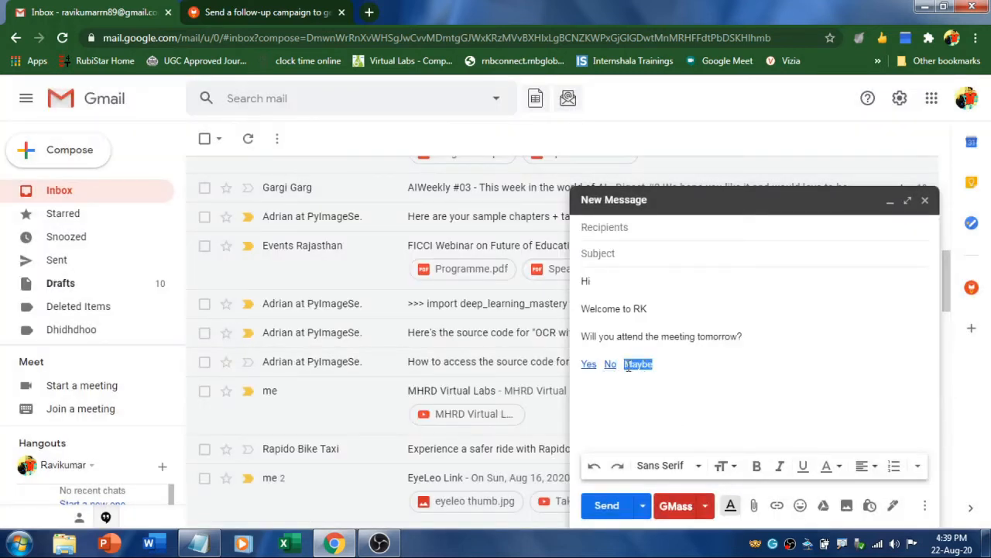
left_click(777, 506)
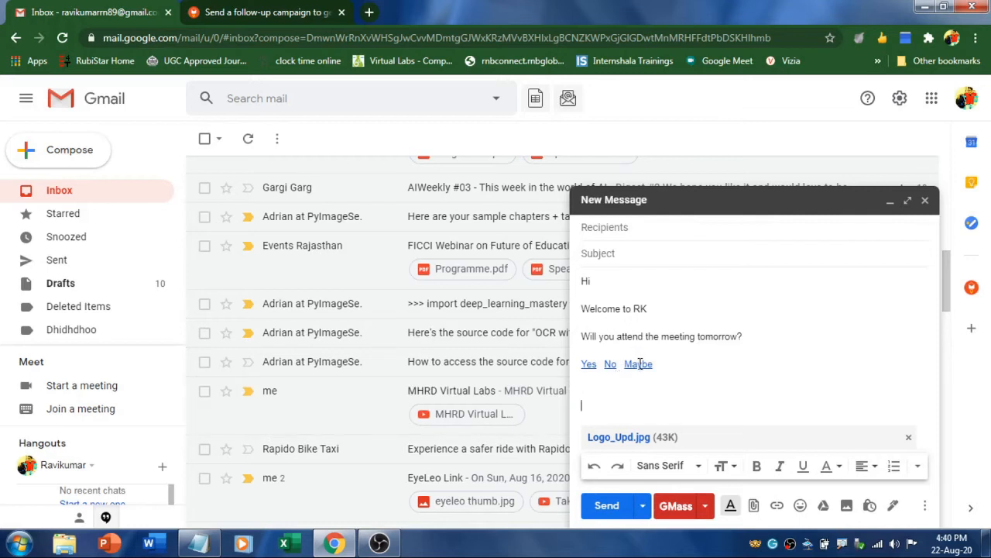
left_click(925, 200)
Create a new YAMM mail merge spreadsheet and launch Yet Another Mail Merge > Start Mail Merge on it
left_click(972, 287)
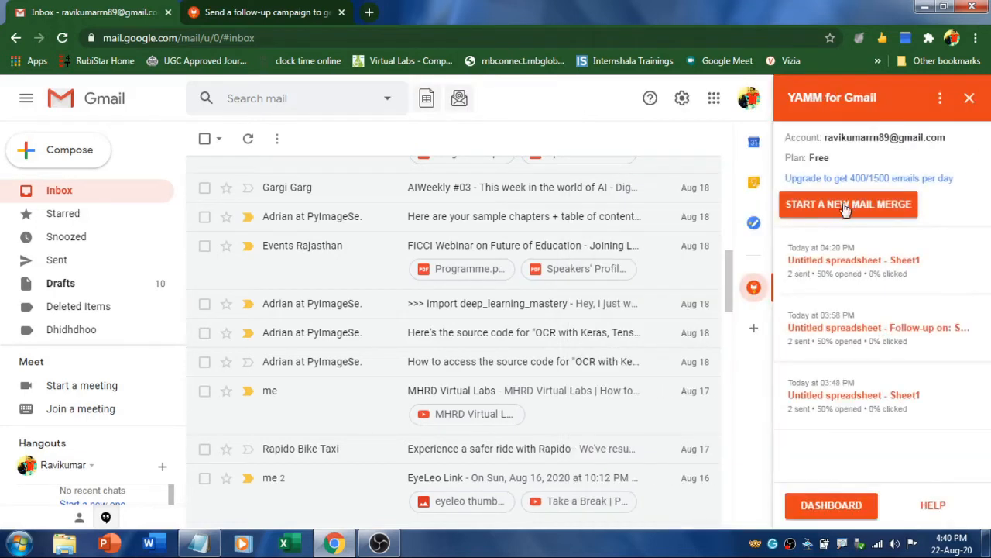
left_click(809, 209)
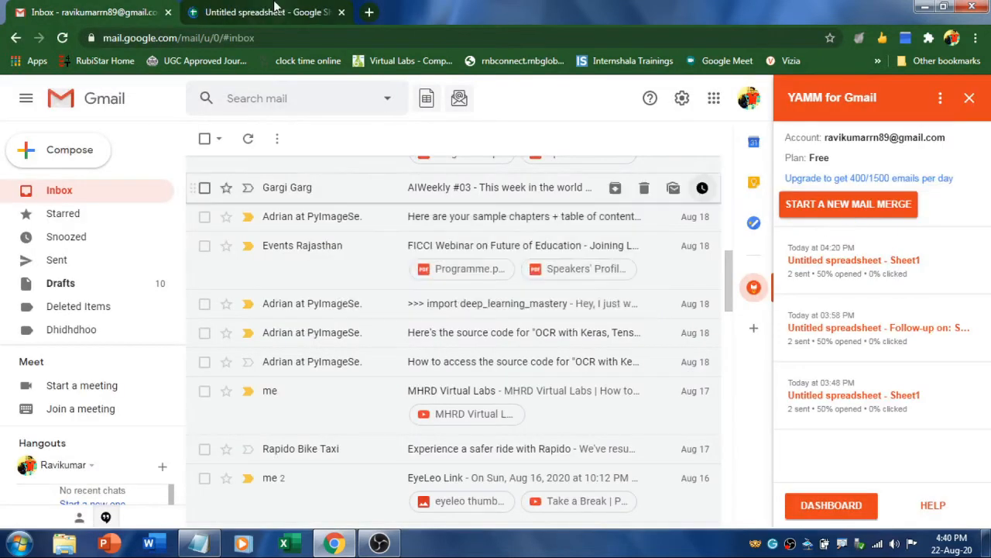
left_click(273, 11)
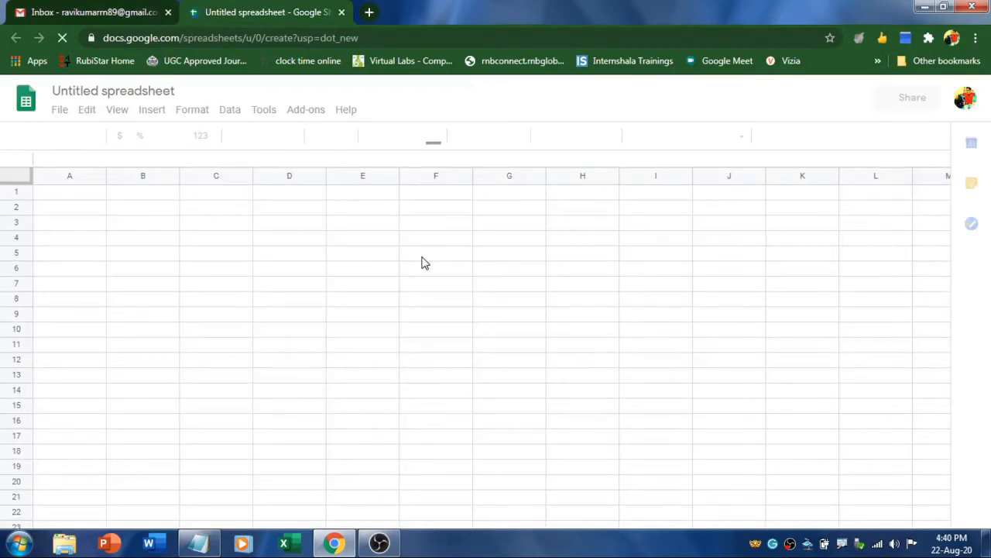
left_click(308, 111)
mouse_move(354, 178)
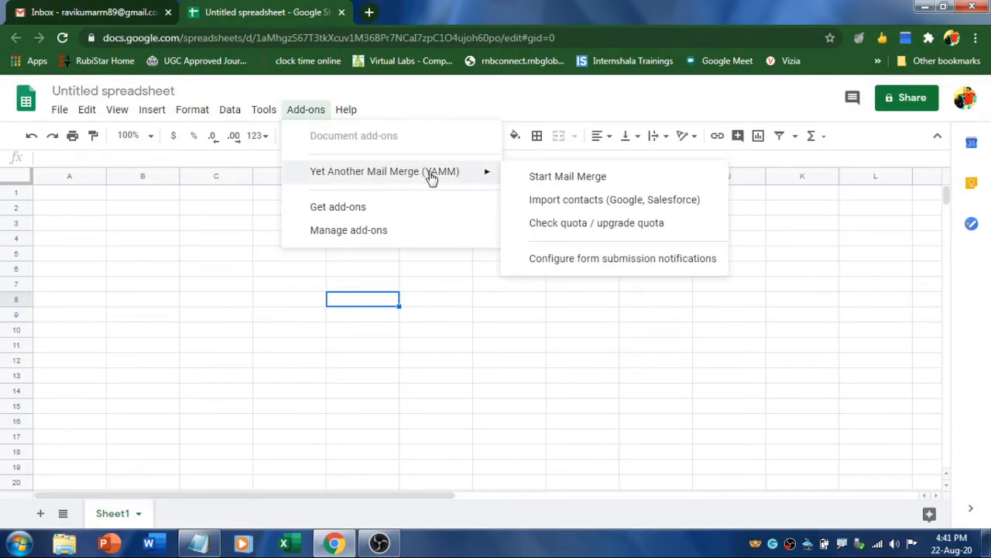
left_click(577, 179)
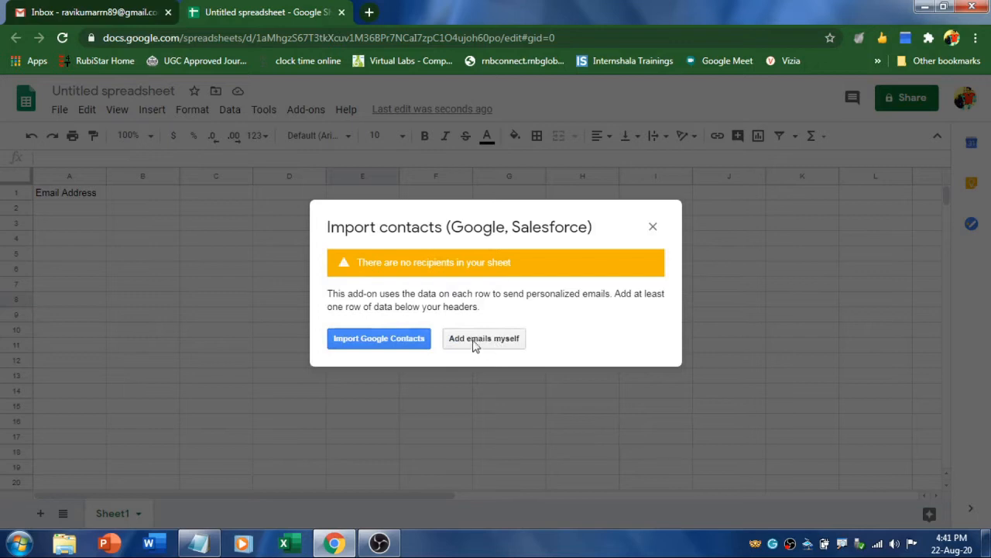
Choose to add e-mails manually, then enter a second recipient's e-mail address in A3 and name in B3
left_click(500, 339)
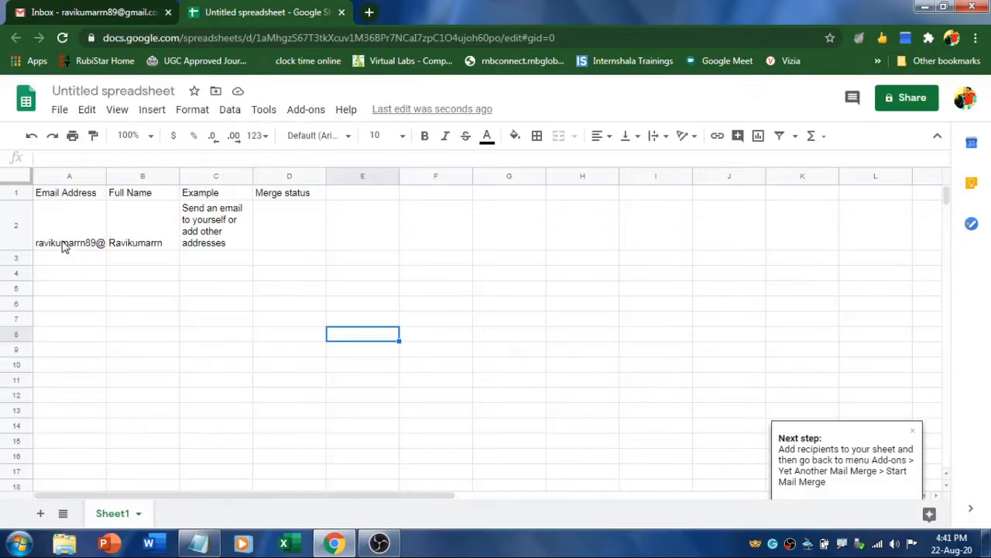
left_click(65, 245)
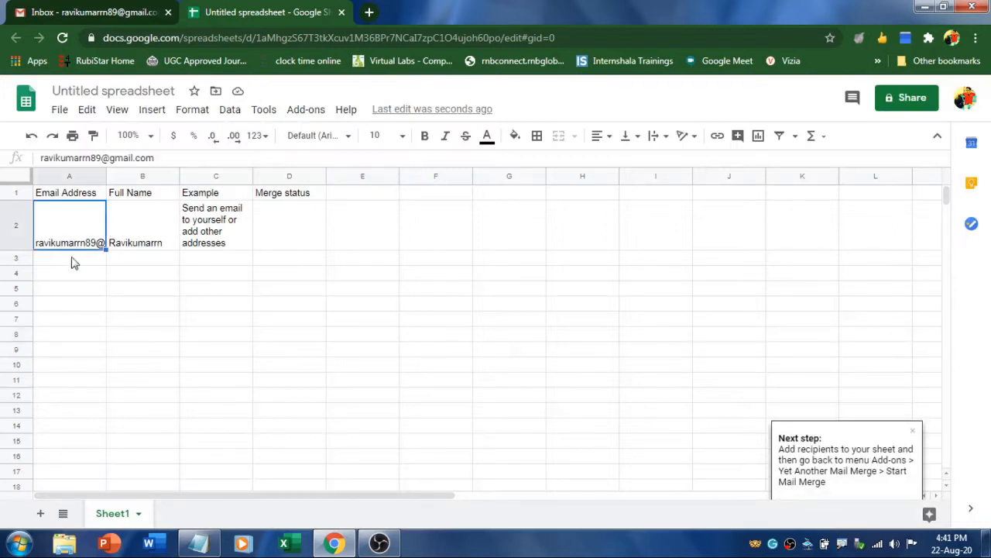
left_click(60, 263)
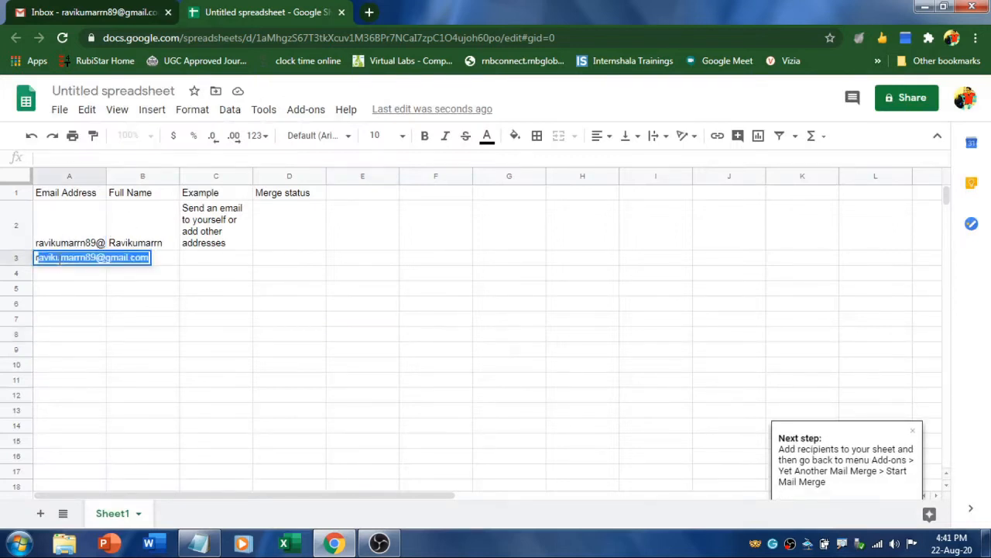
key("Return")
left_click(144, 263)
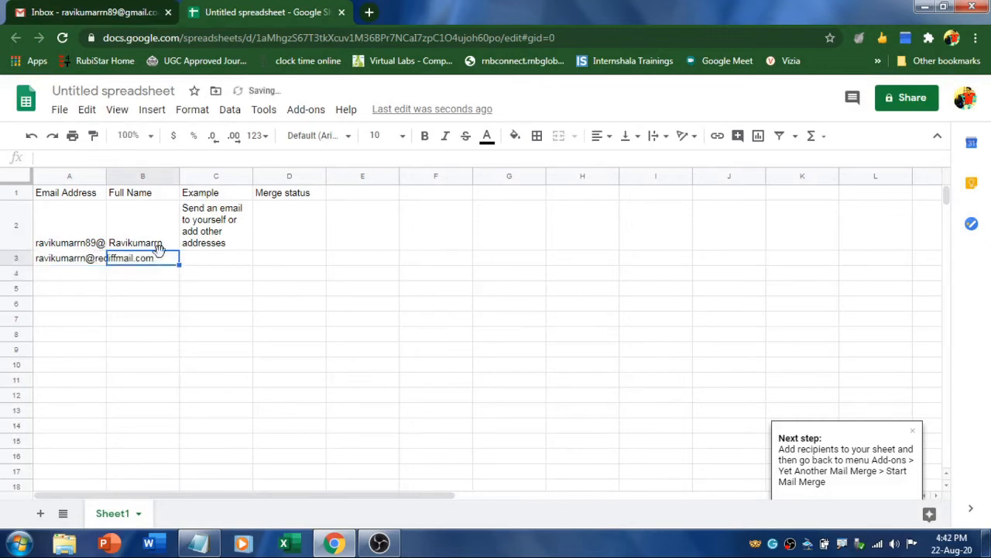
type("Ra")
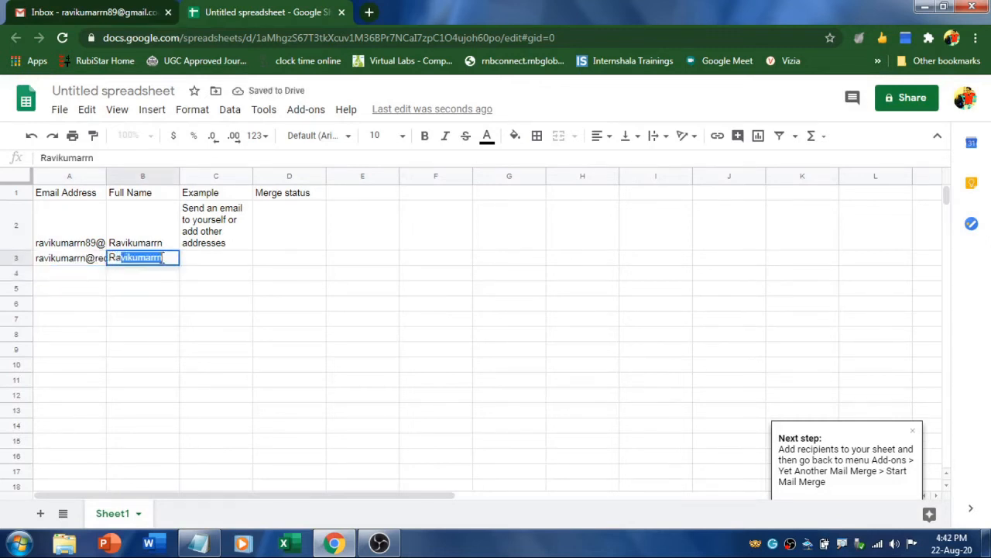
key("BackSpace")
key("BackSpace")
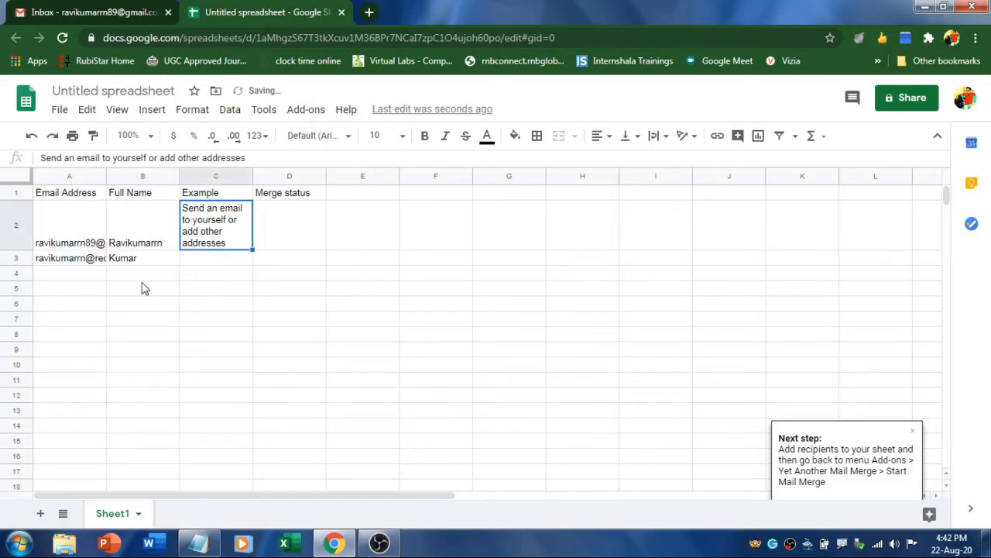
left_click(73, 271)
left_click(69, 412)
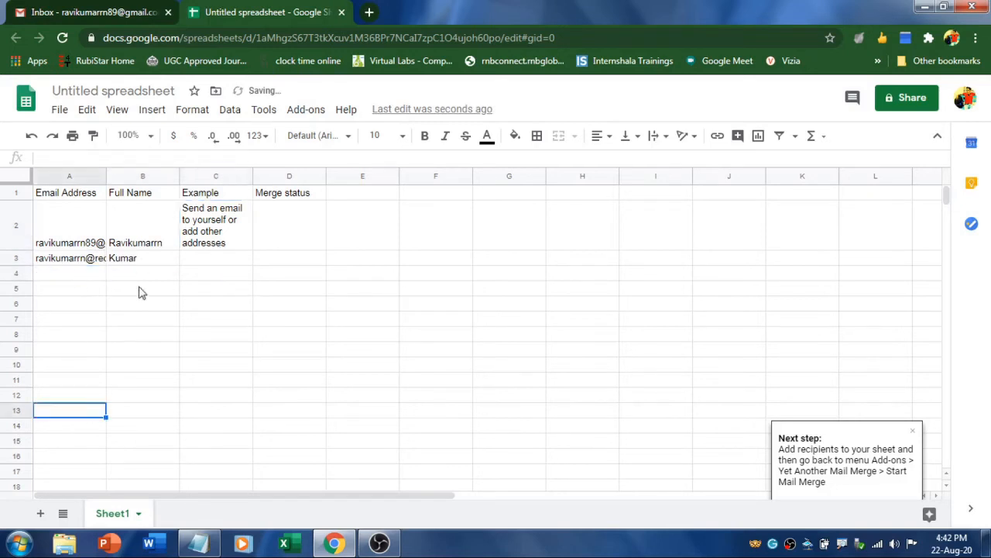
Compare the sheet's Full Name header in B1 with the poll draft's 'Hi {{Full Name}}' greeting
left_click(136, 198)
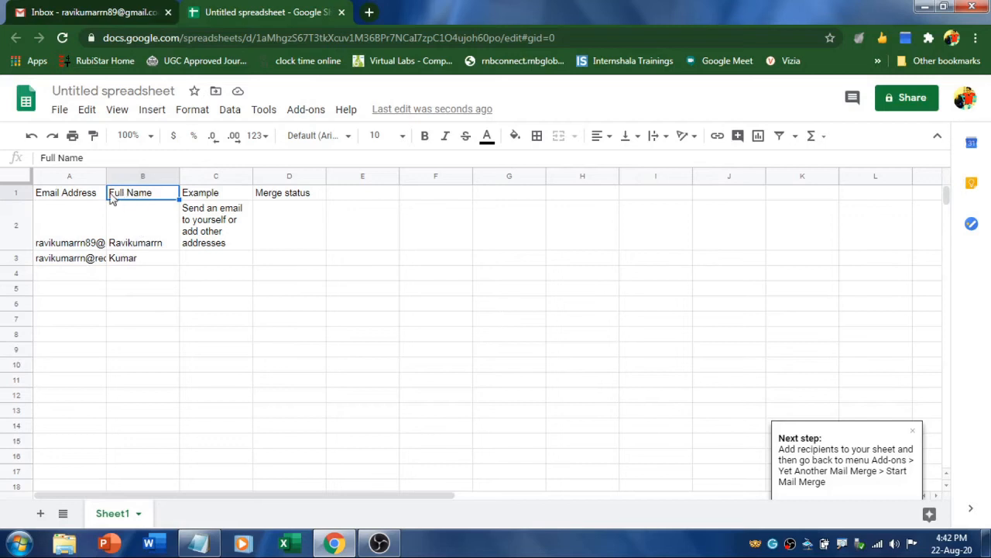
left_click(93, 11)
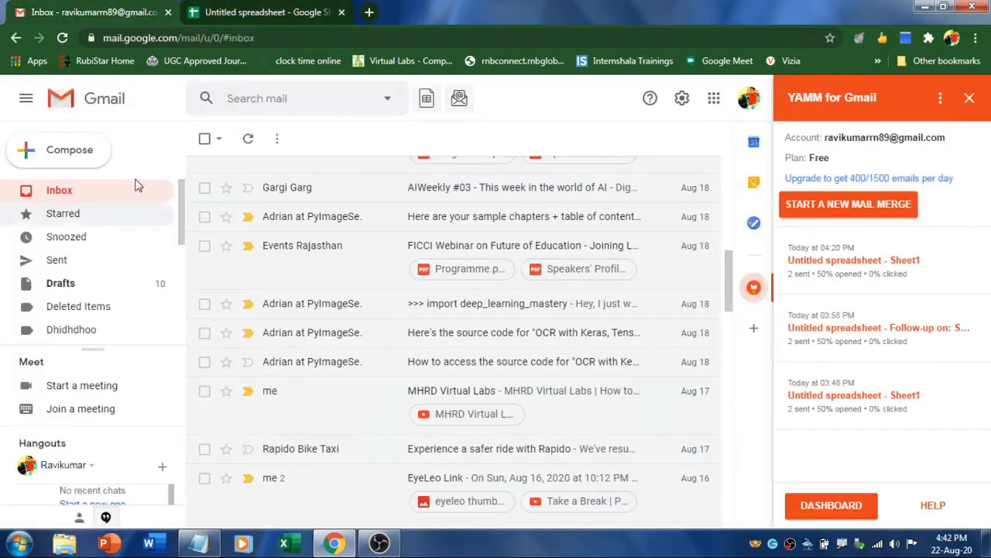
left_click(67, 282)
left_click(393, 286)
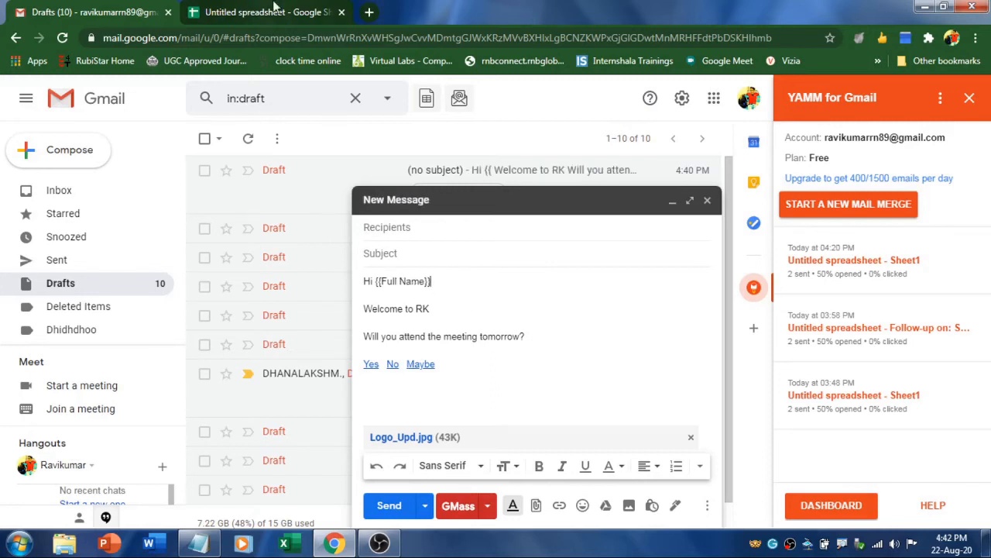
left_click(264, 12)
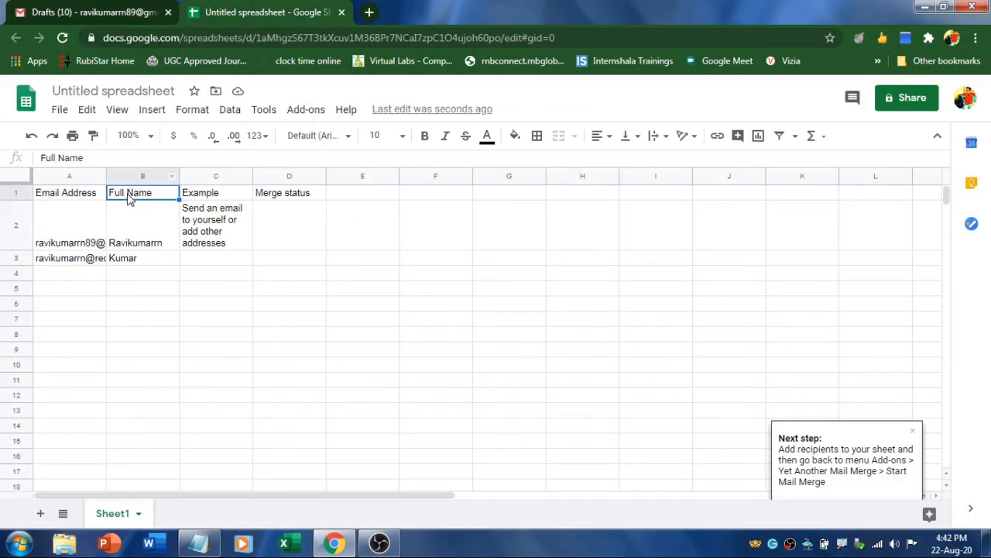
left_click(122, 10)
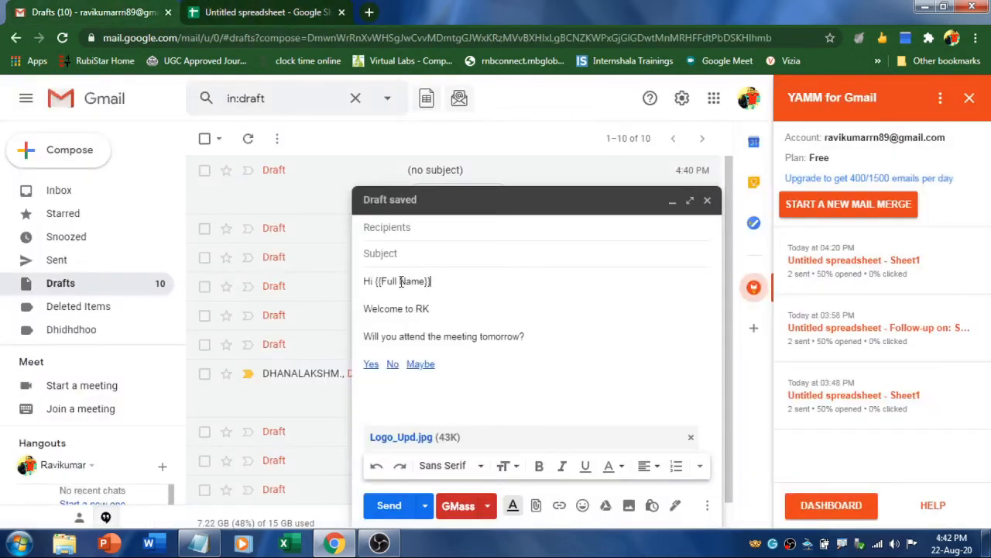
left_click(264, 12)
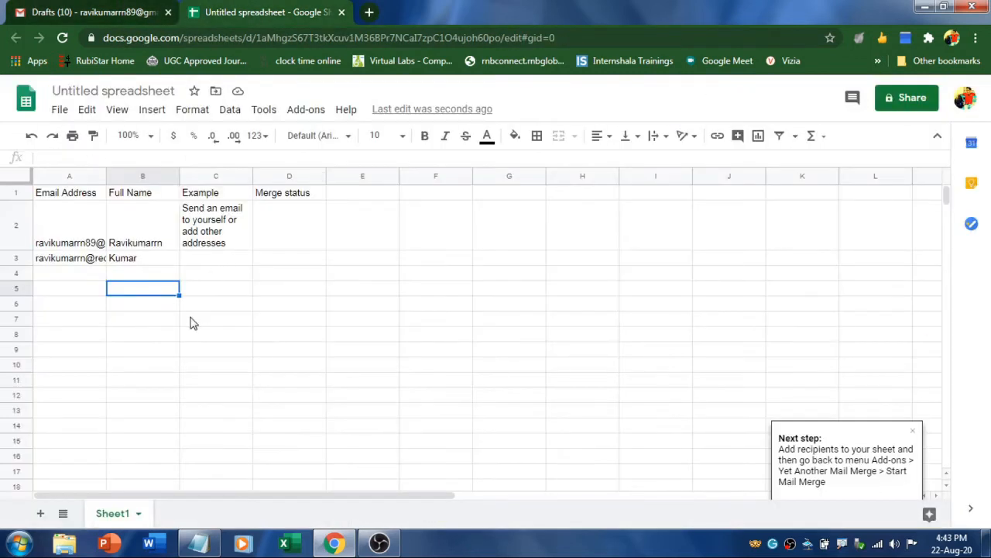
Launch YAMM's Start Mail Merge and continue past the plan notice showing 44 recipients left today
left_click(306, 111)
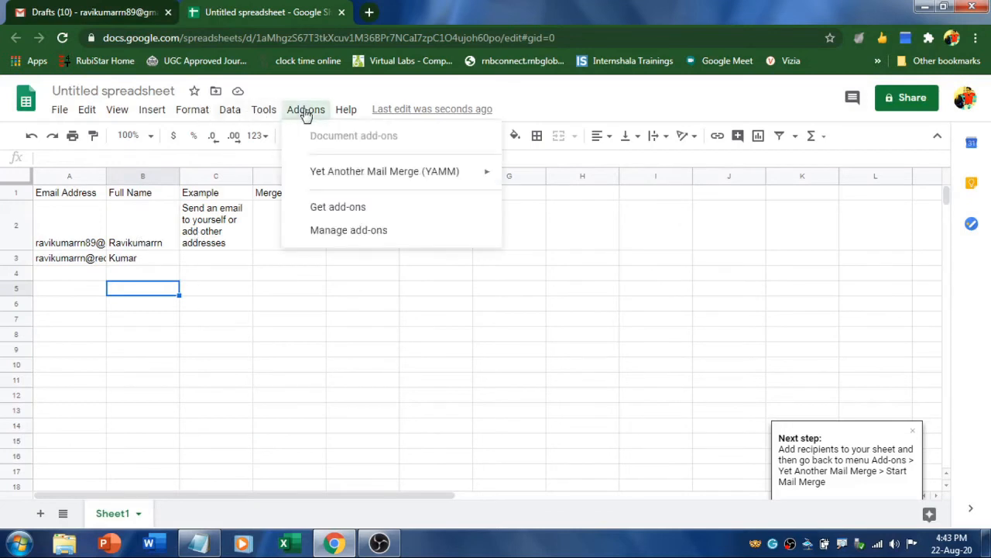
mouse_move(353, 176)
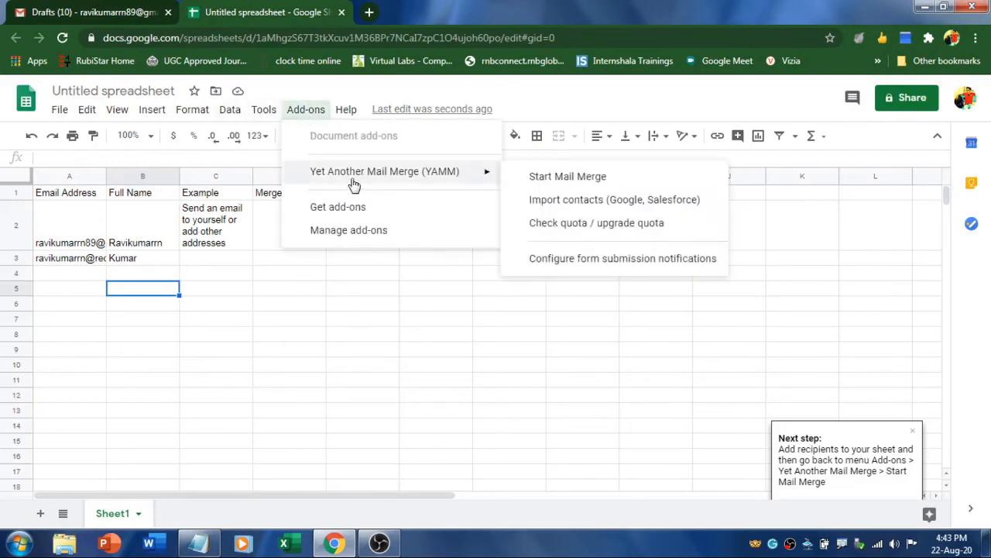
left_click(582, 179)
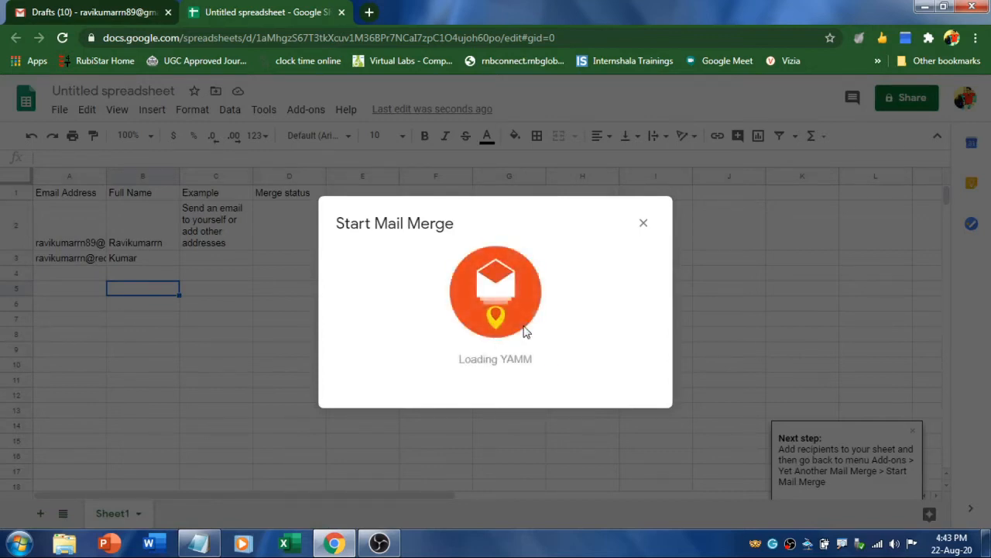
left_click_drag(459, 426, 471, 427)
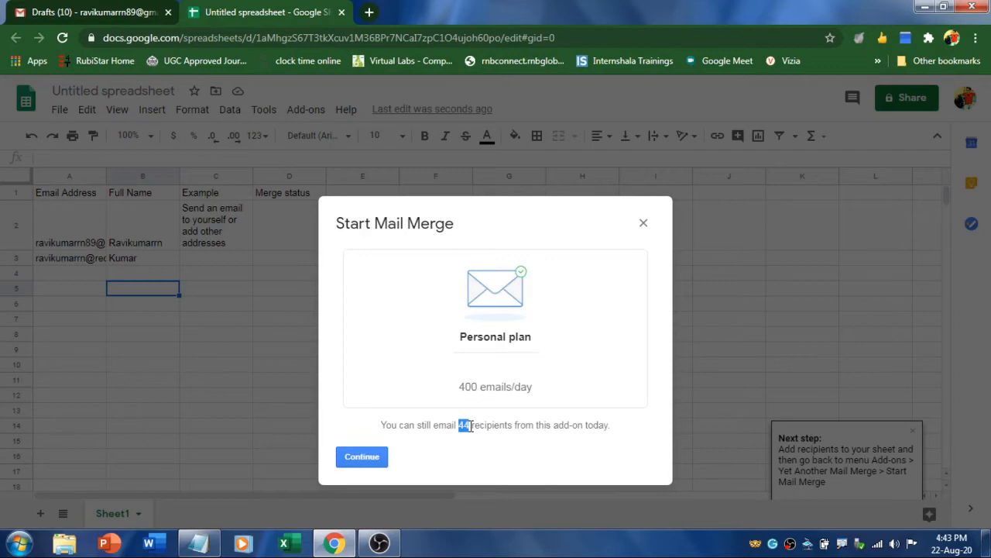
left_click(357, 461)
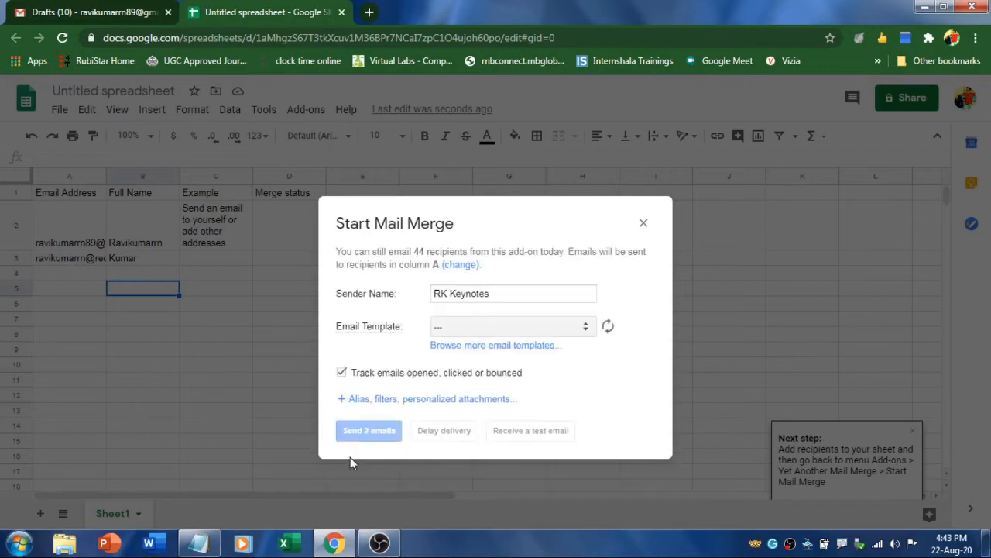
Set the sender name to RK Keynotes and reload the Email Template list of drafts
left_click(504, 293)
left_click_drag(504, 293, 425, 297)
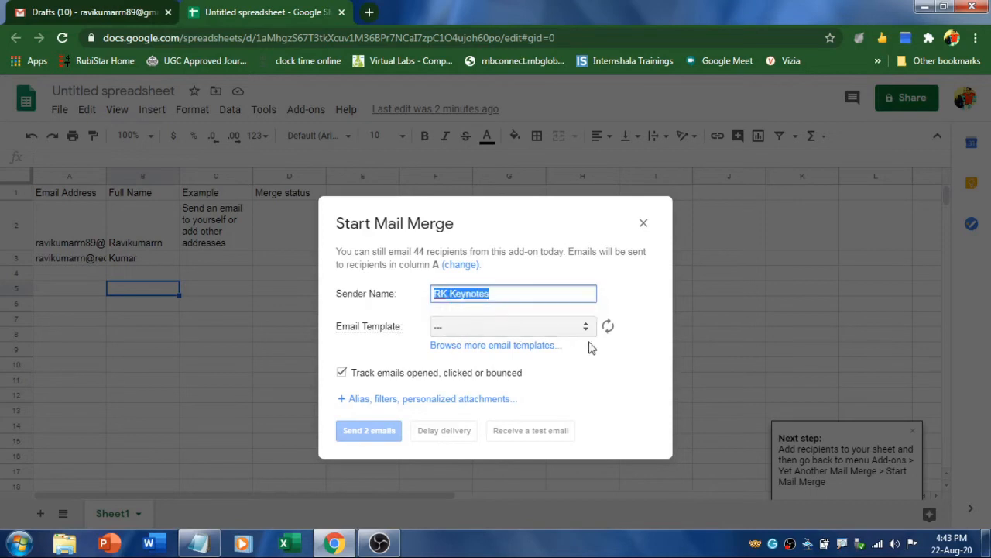
left_click(608, 328)
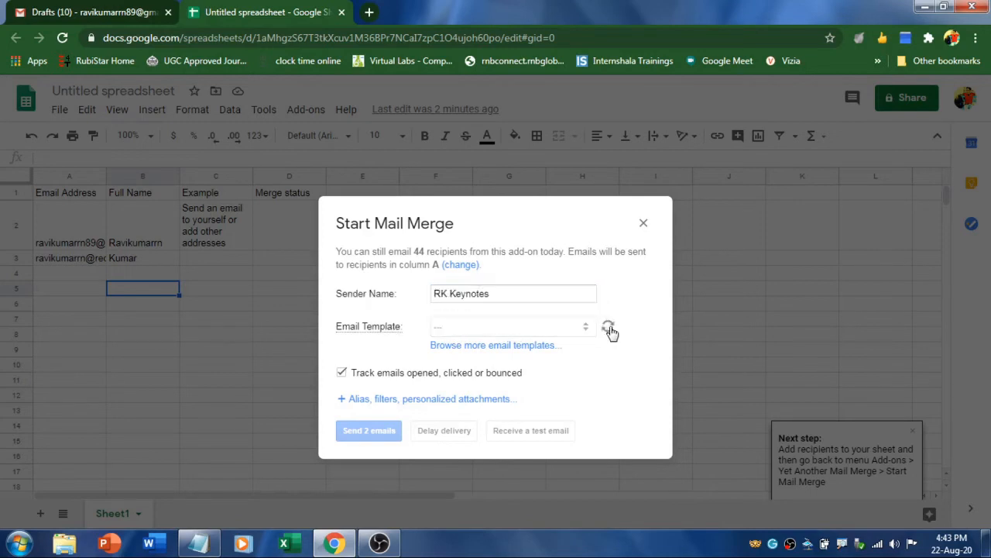
left_click(505, 330)
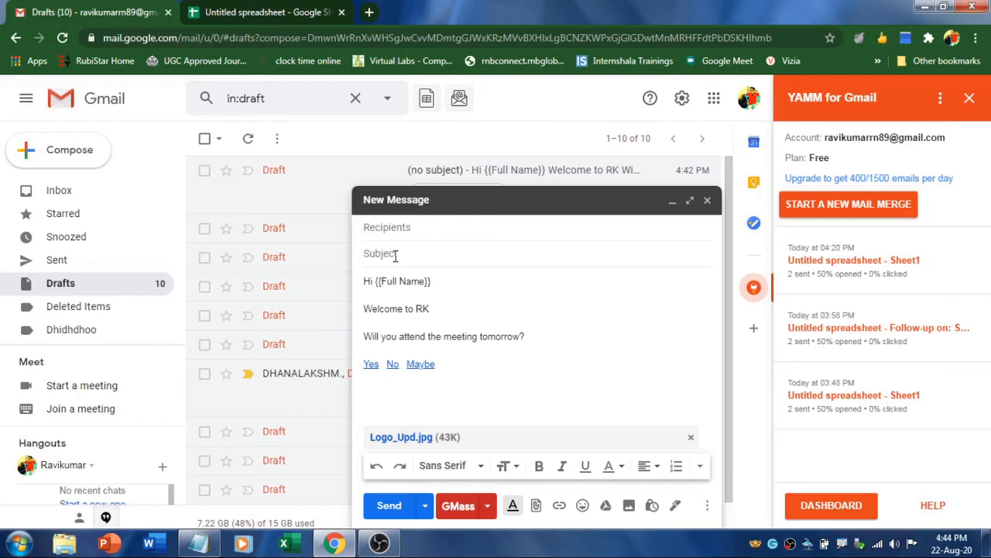
Give the poll draft the subject 'Proposal - Reg' and close it to save
type("Proposal - Reg")
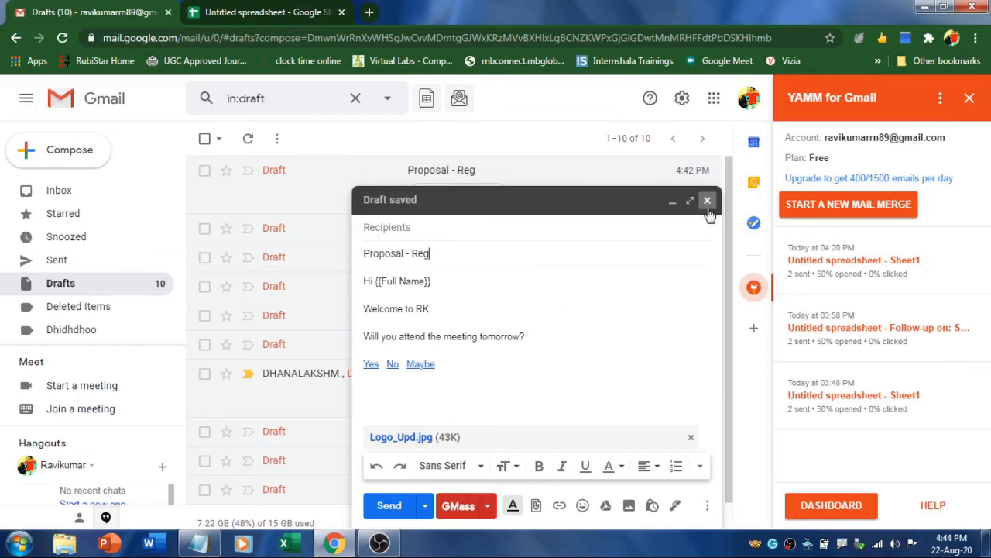
left_click(221, 7)
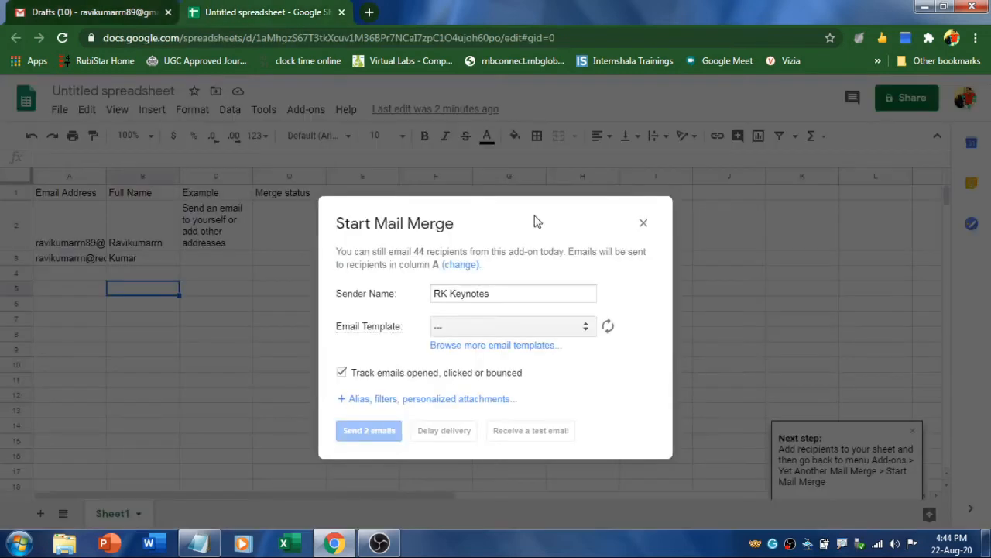
Refresh the template list and choose the Proposal - Reg draft as the email template
left_click(609, 328)
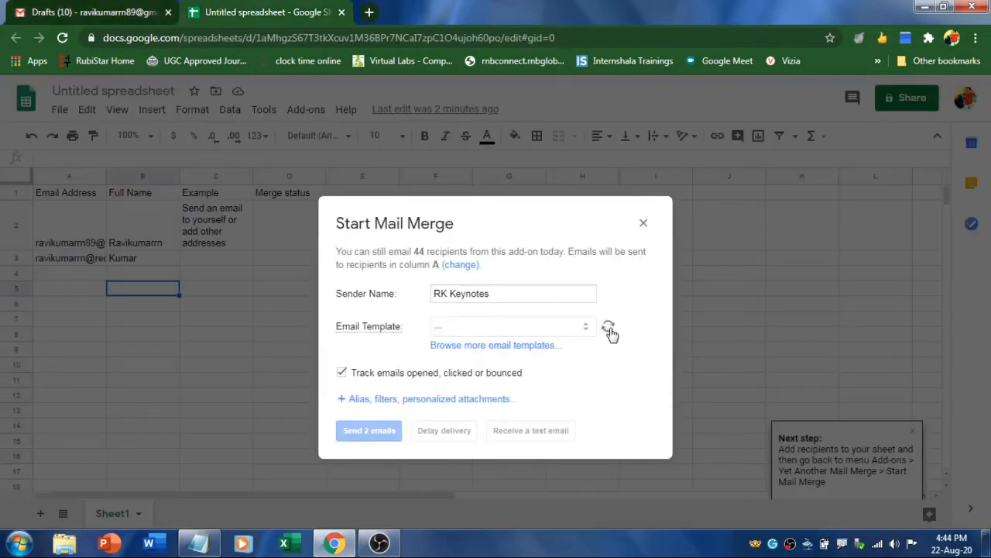
left_click(548, 332)
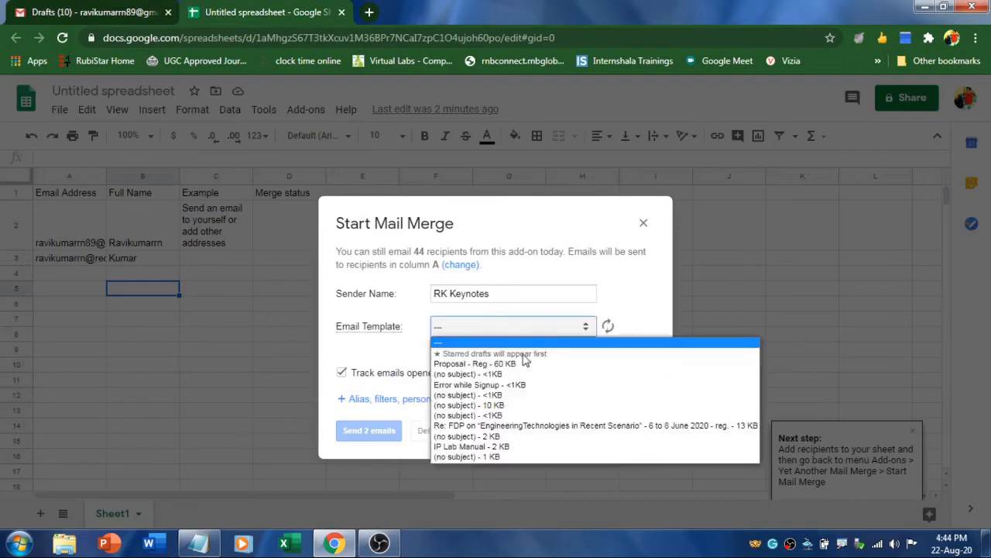
left_click(457, 364)
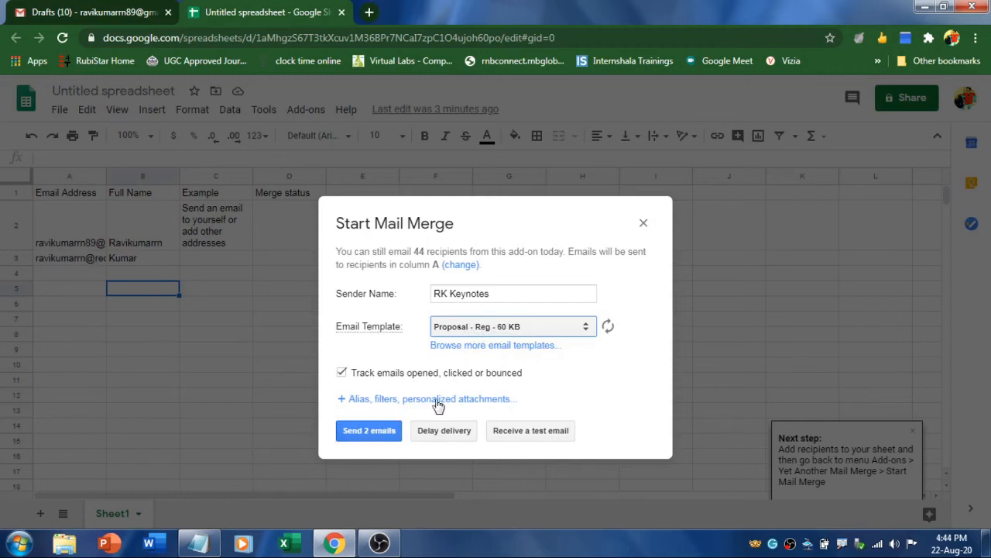
Confirm YAMM Polls is enabled in the advanced settings, then send the 2 emails
left_click(453, 400)
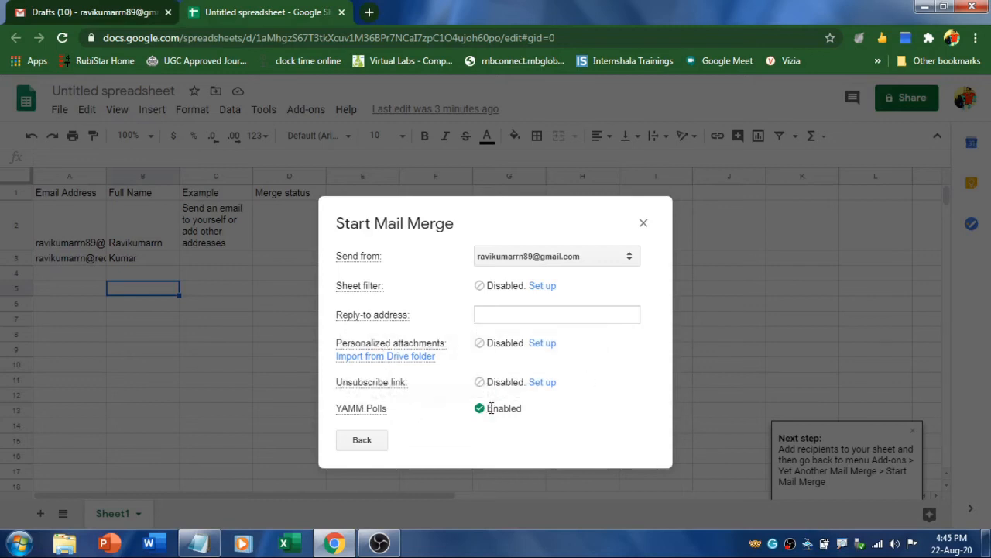
triple_click(497, 411)
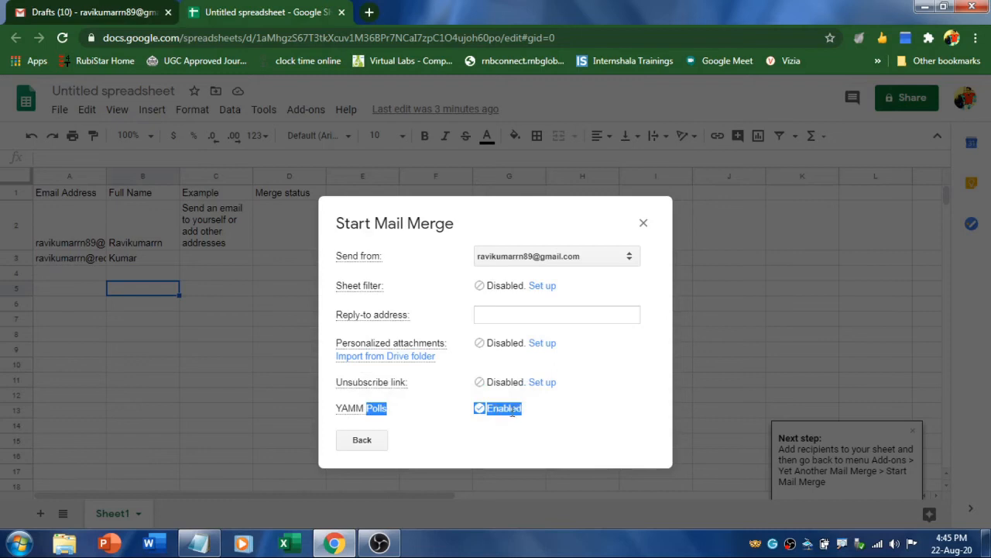
left_click(504, 412)
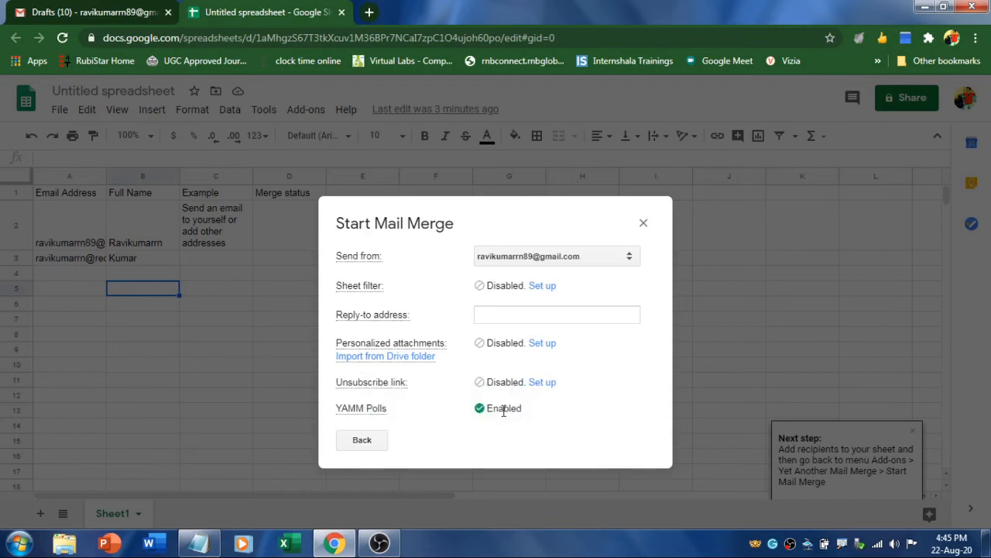
left_click(361, 441)
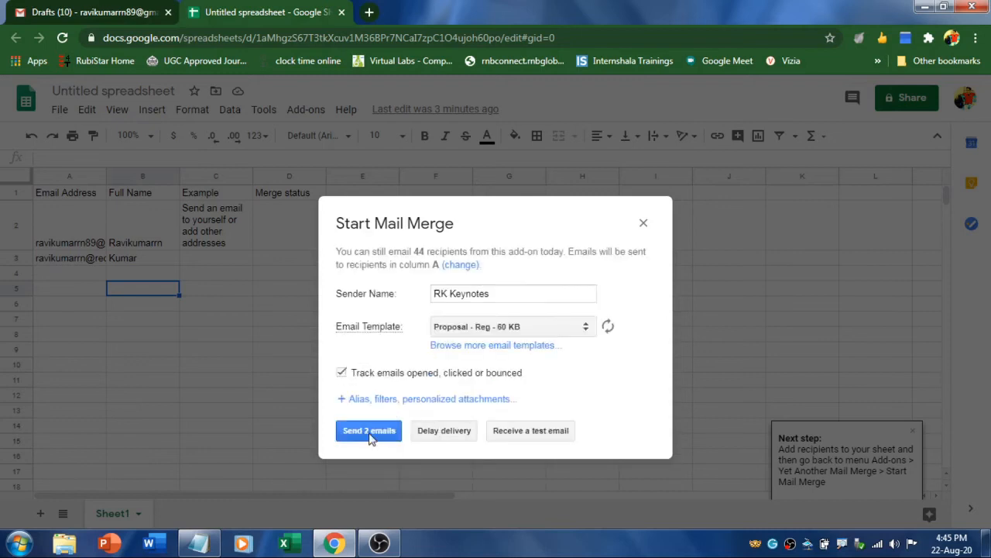
left_click(368, 431)
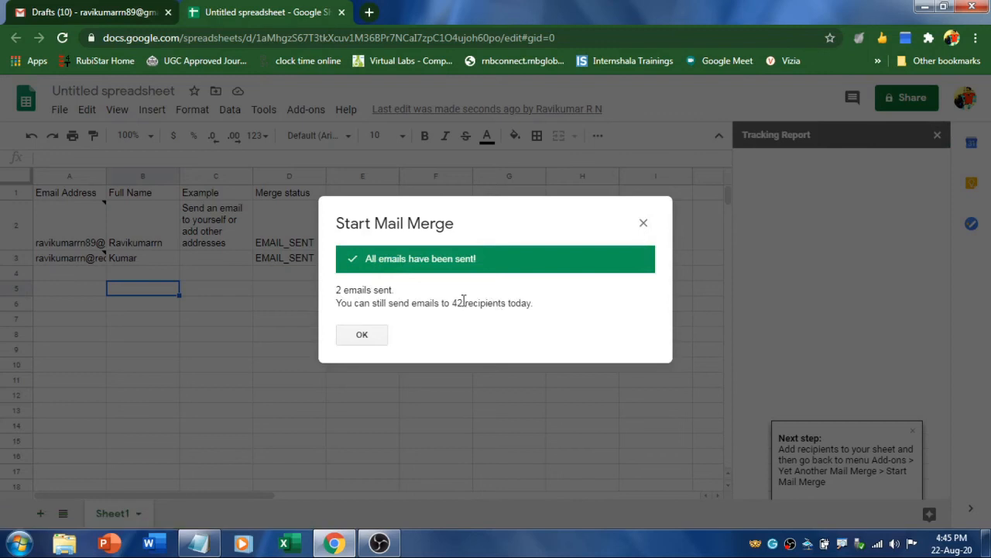
Dismiss the 2-emails-sent confirmation and go to the Gmail inbox
left_click_drag(452, 303, 475, 302)
left_click(643, 224)
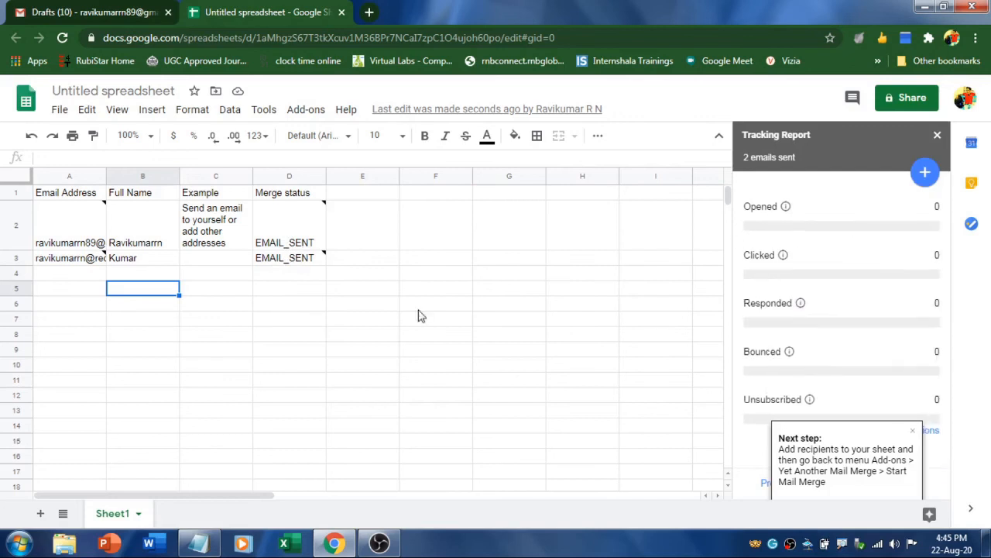
left_click(82, 8)
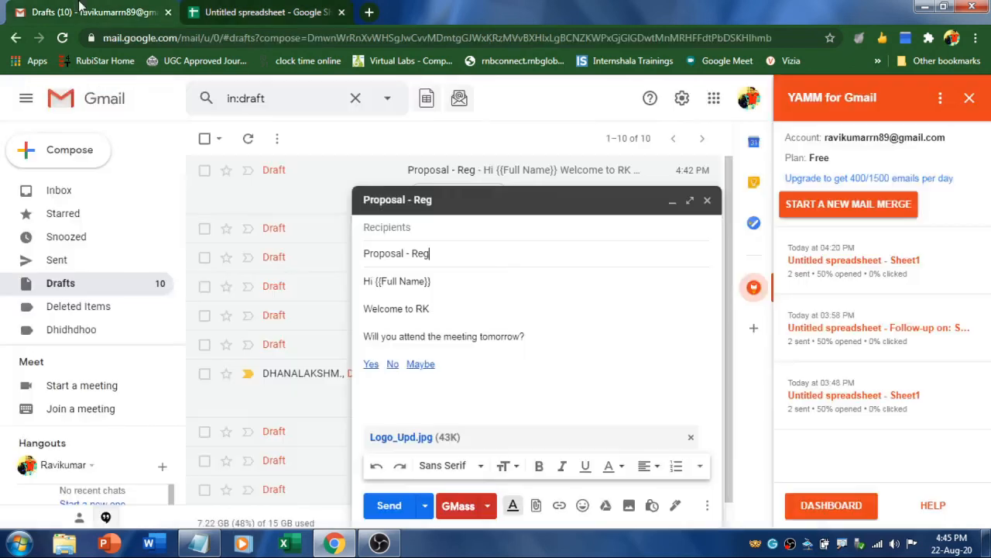
left_click(61, 194)
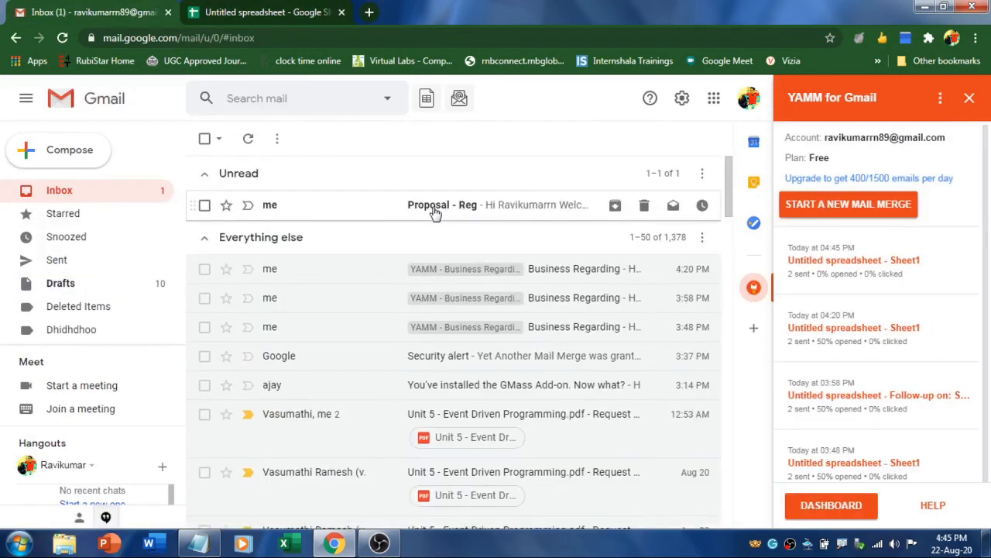
Open the Proposal - Reg email, check its opened status in the sheet, and answer the poll with No
left_click(438, 207)
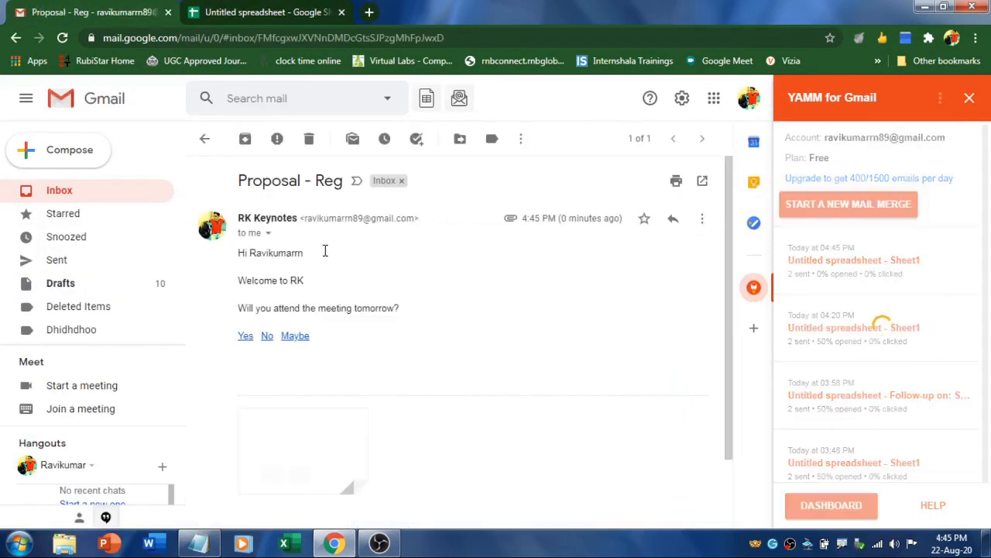
left_click_drag(238, 253, 305, 253)
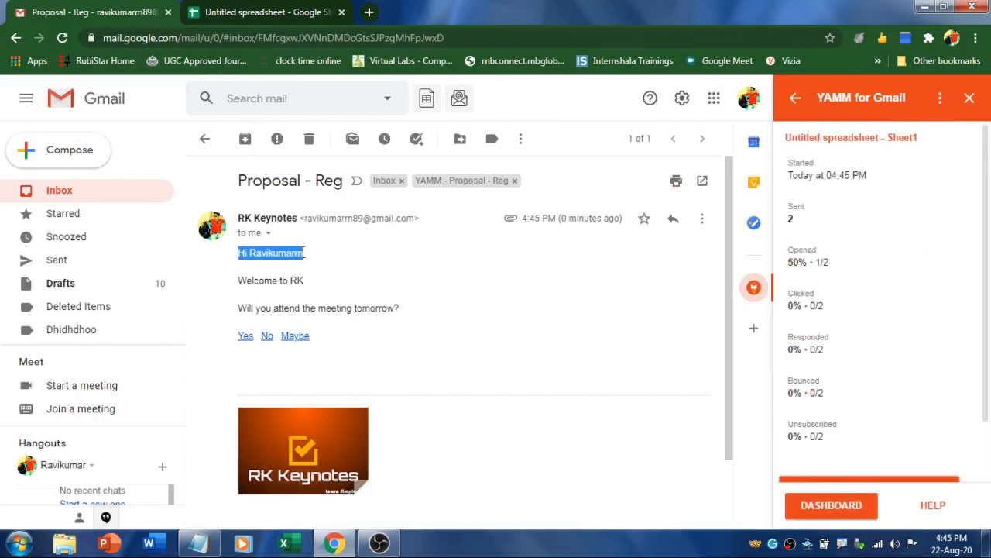
left_click(244, 8)
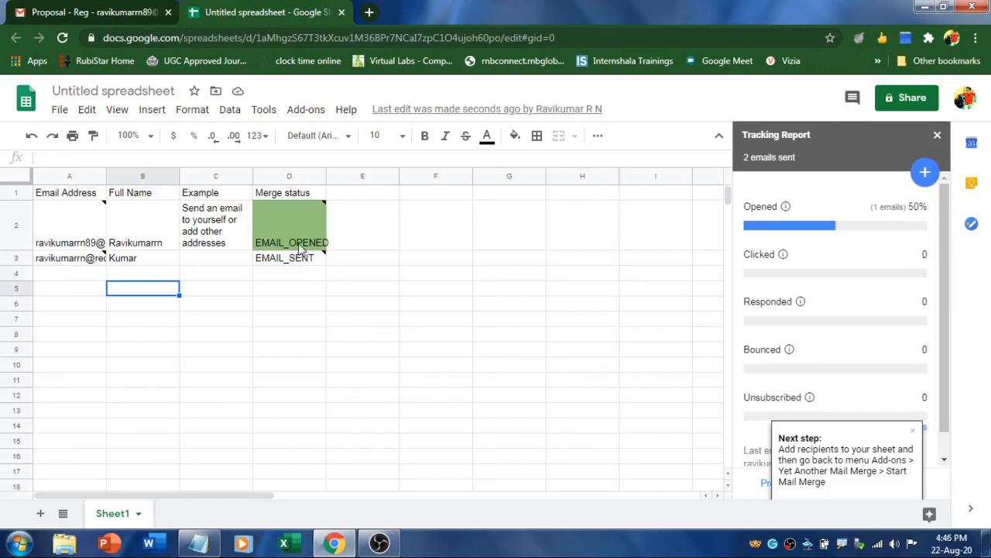
mouse_move(292, 237)
left_click(108, 10)
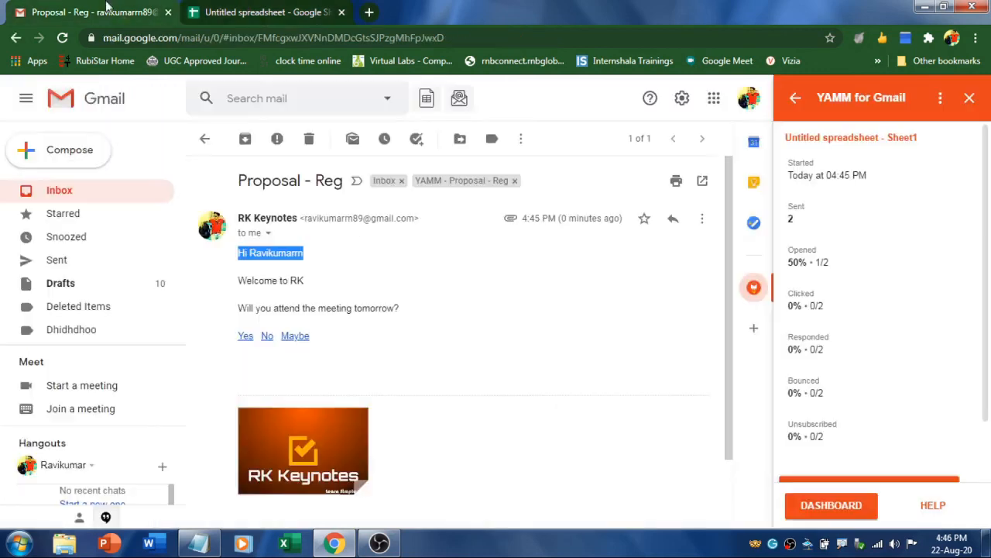
left_click(266, 336)
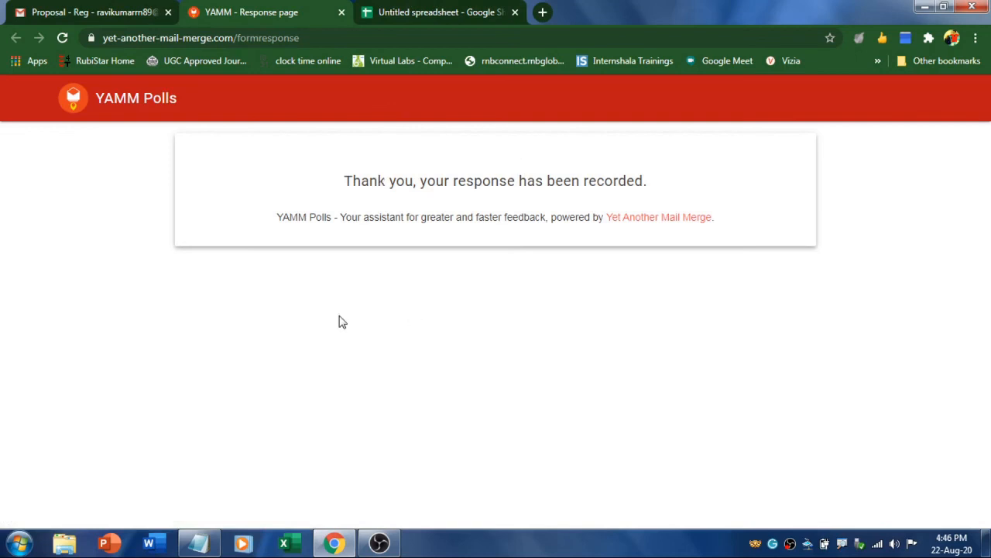
Back in the spreadsheet, check the first recipient's 'No' poll answer against its email address and EMAIL_OPENED status
left_click(419, 9)
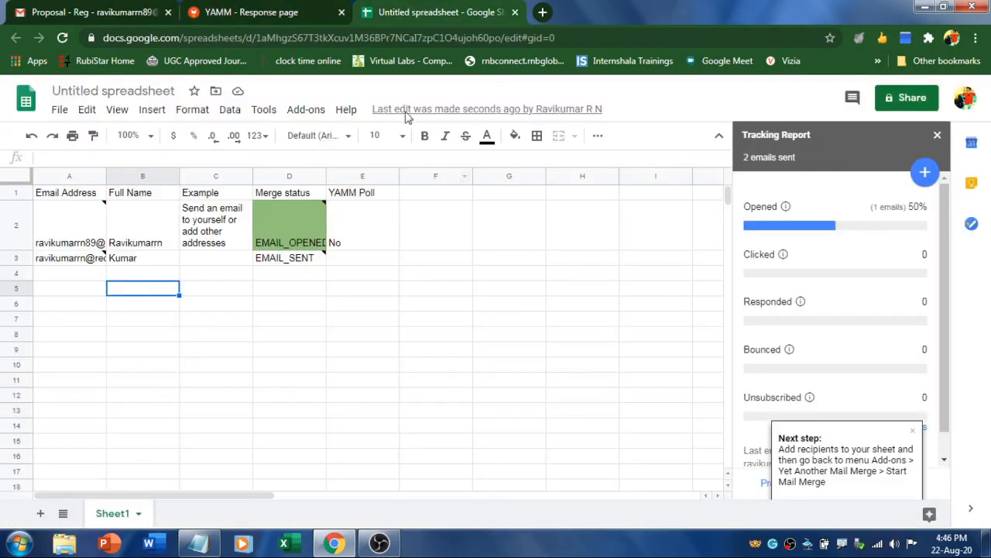
left_click(349, 245)
left_click_drag(298, 232, 282, 303)
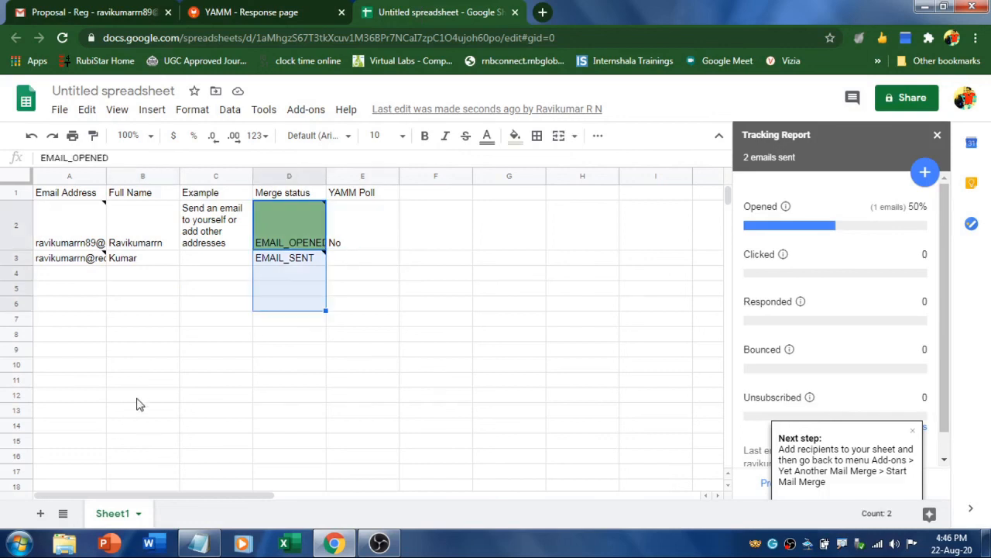
left_click(135, 397)
left_click(64, 223)
left_click_drag(66, 227, 55, 325)
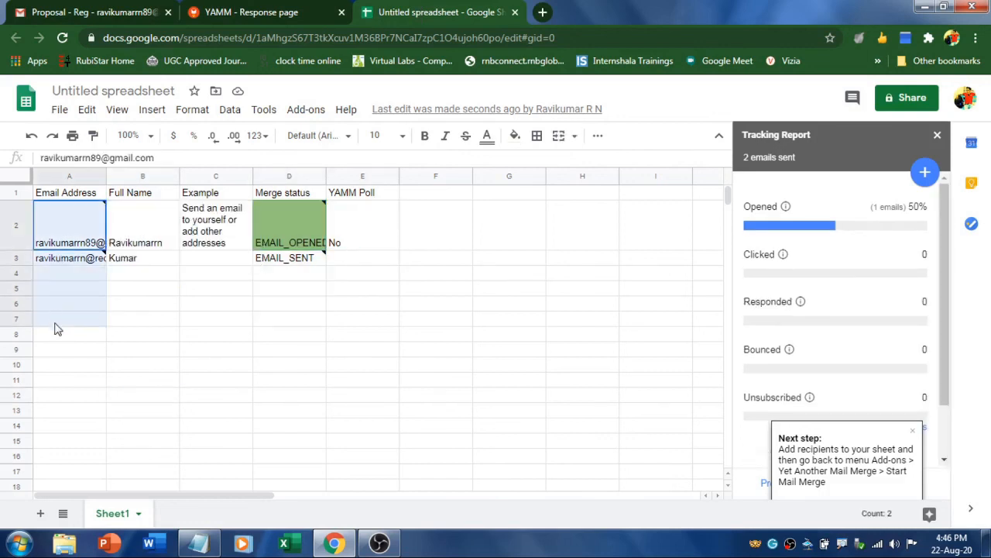
left_click_drag(314, 227, 287, 326)
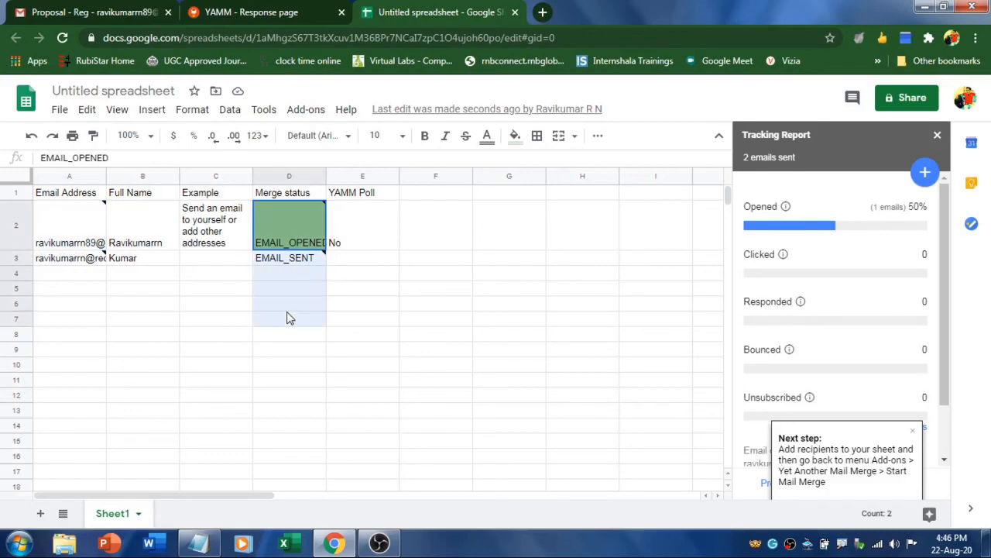
left_click_drag(362, 220, 363, 308)
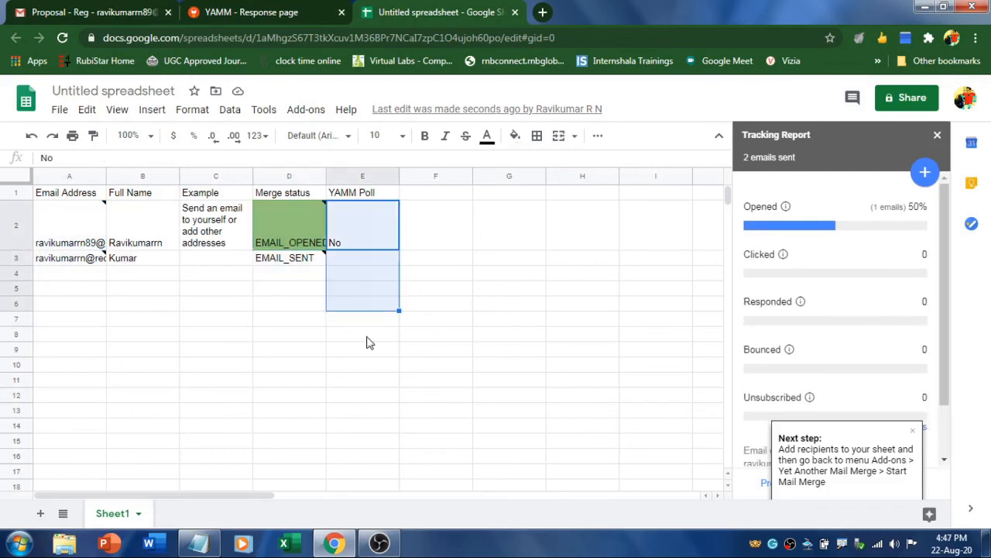